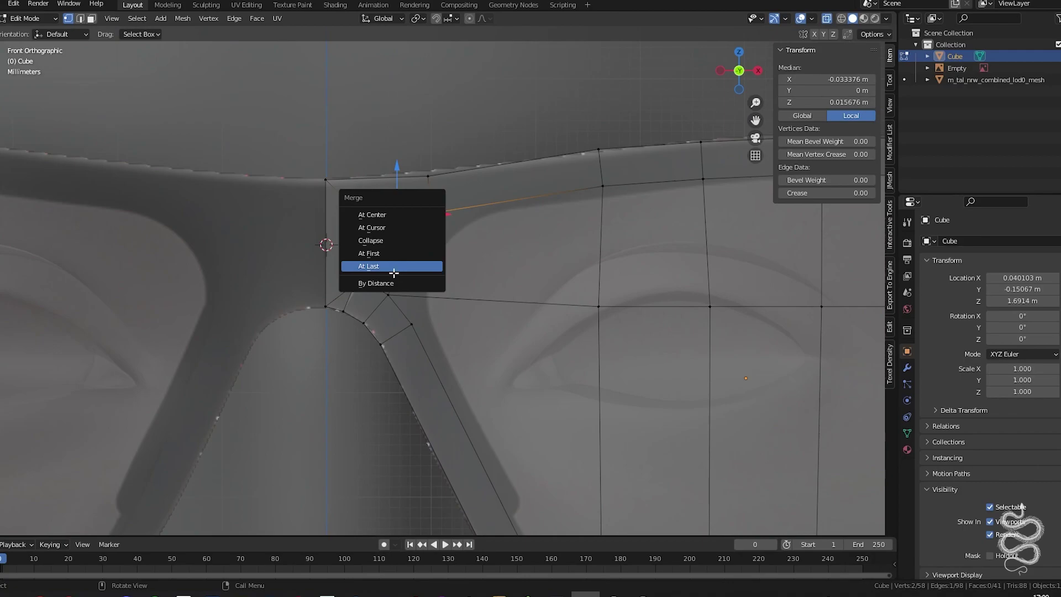
- Merge the selected rim vertices into one vertex at the last-selected vertex
left_click(394, 265)
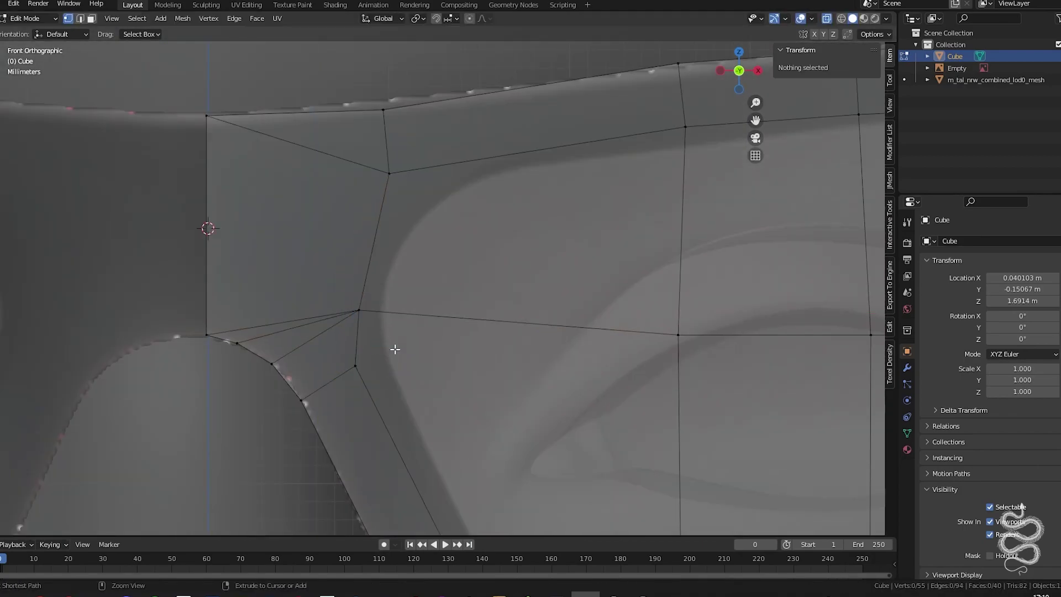
scroll(391, 348, "up", 5)
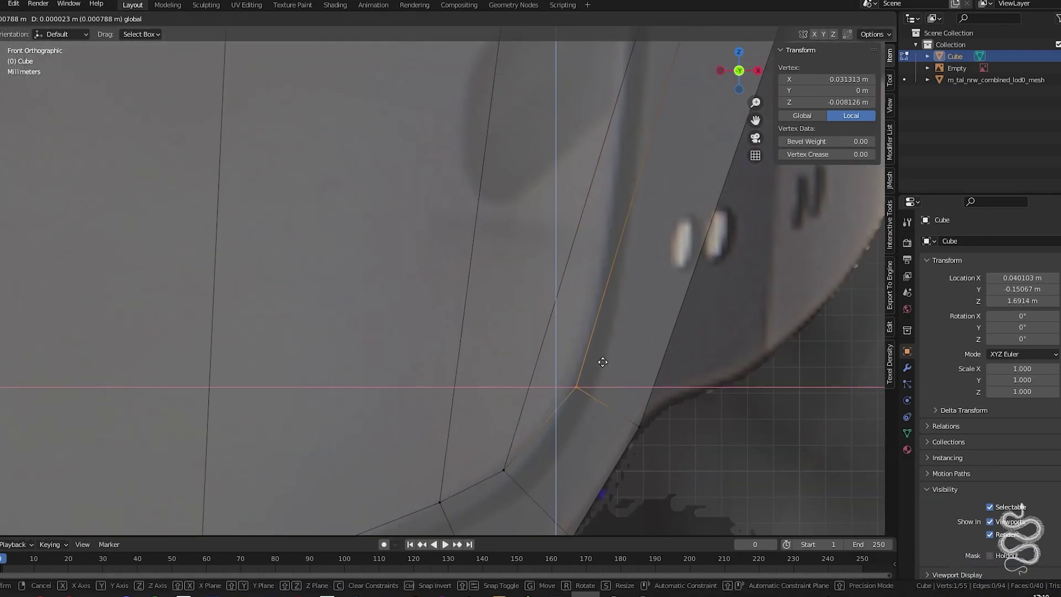
- Select the vertex on the rim's corner curve, then inspect the whole frame from Front view
scroll(331, 355, "up", 3)
scroll(247, 360, "up", 3)
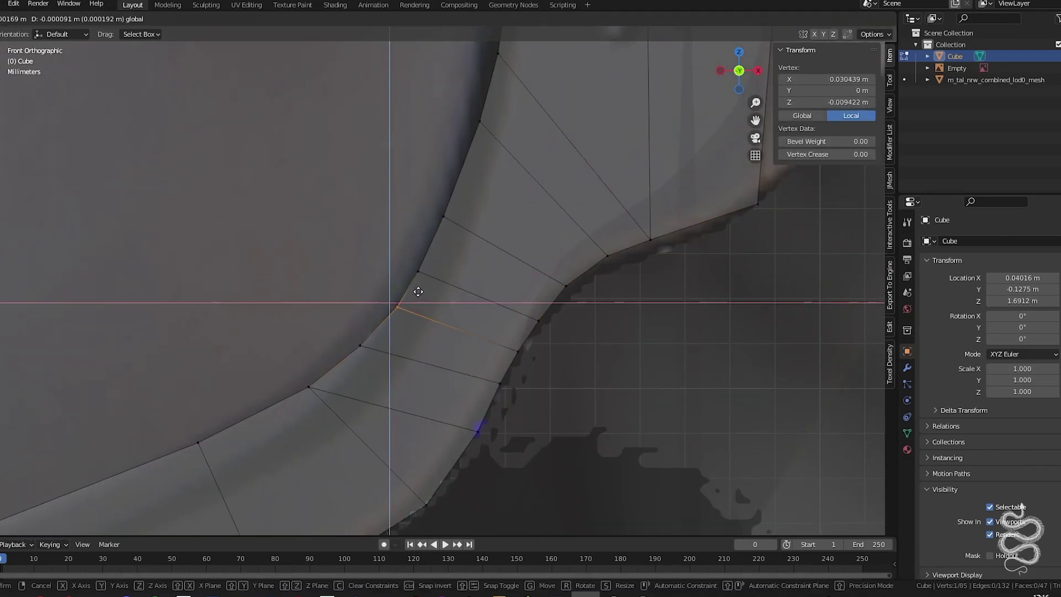
left_click_drag(462, 398, 388, 324)
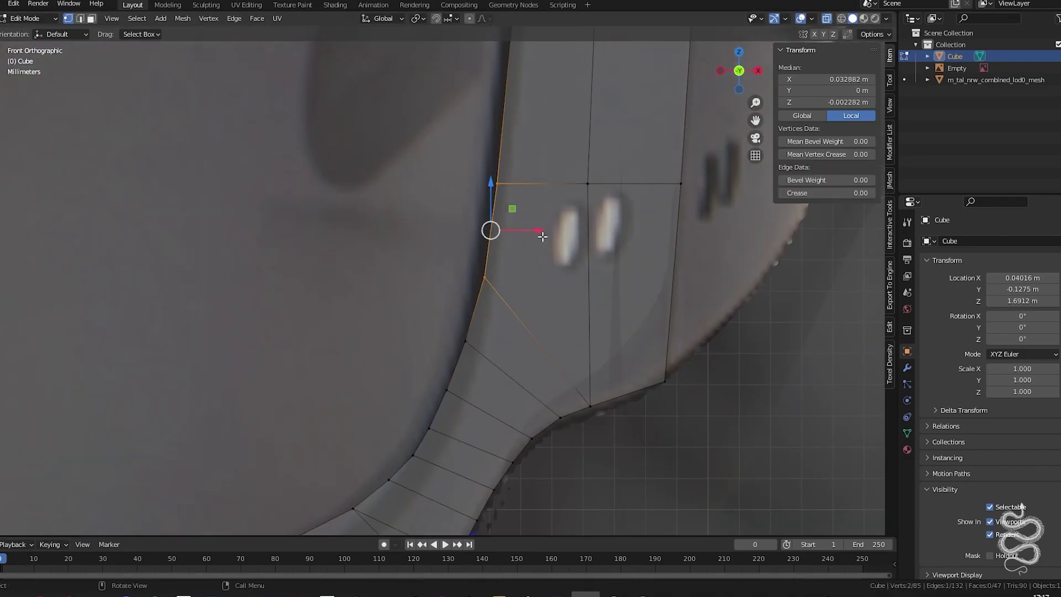
key("Tab")
key("KP_1")
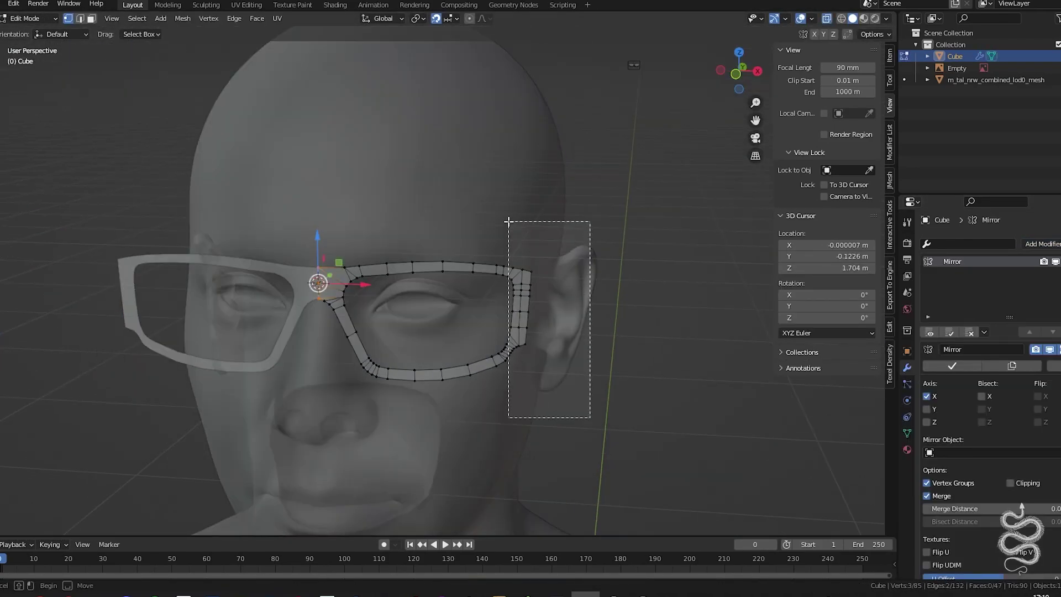
- Move the outer side rim vertices back, then merge them with another rim vertex
left_click_drag(508, 221, 508, 221)
key("g")
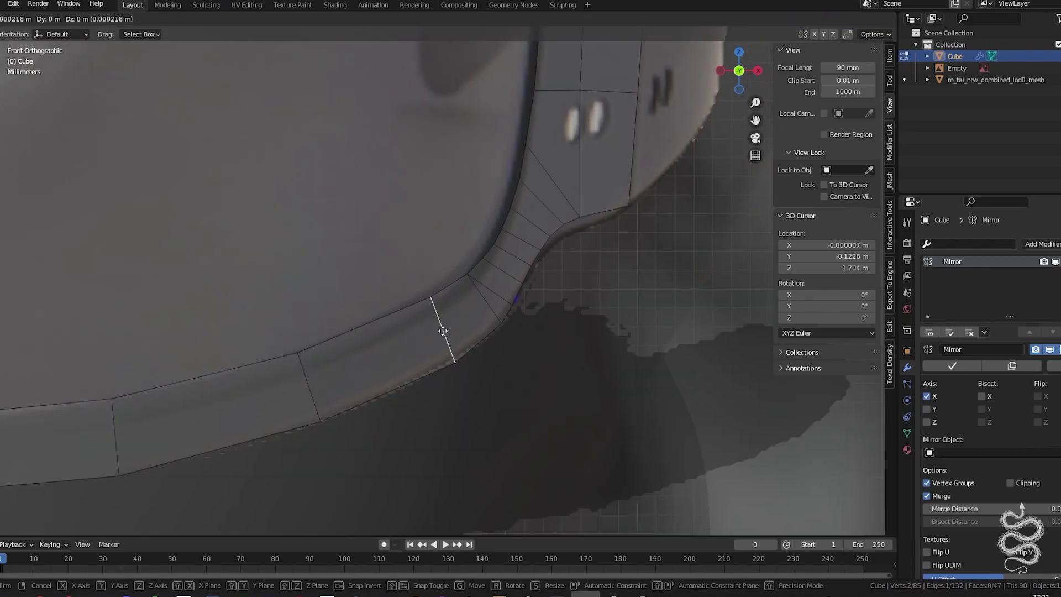
left_click(600, 320, "shift")
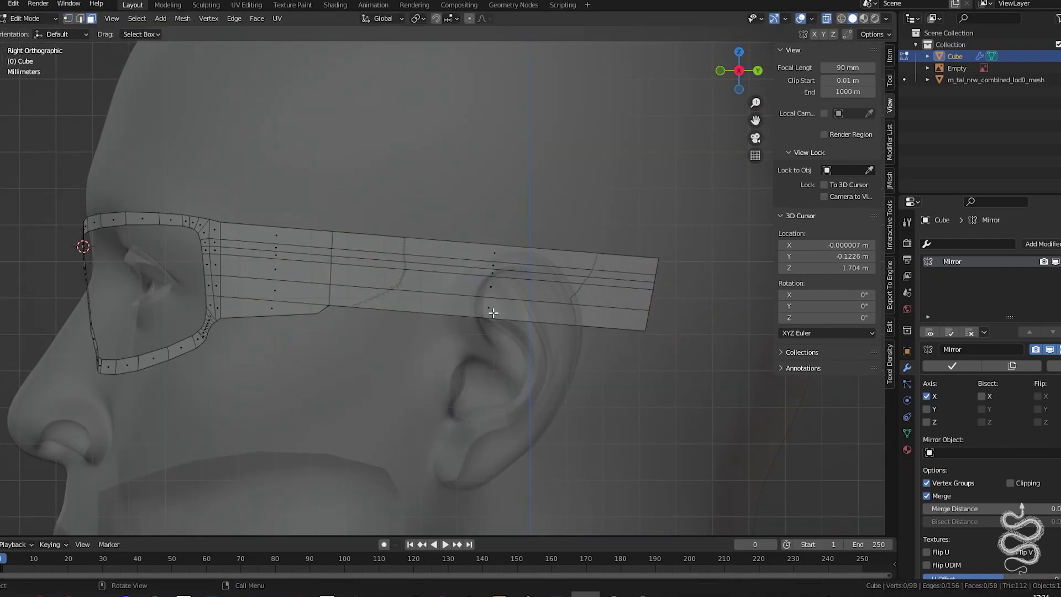
key("m")
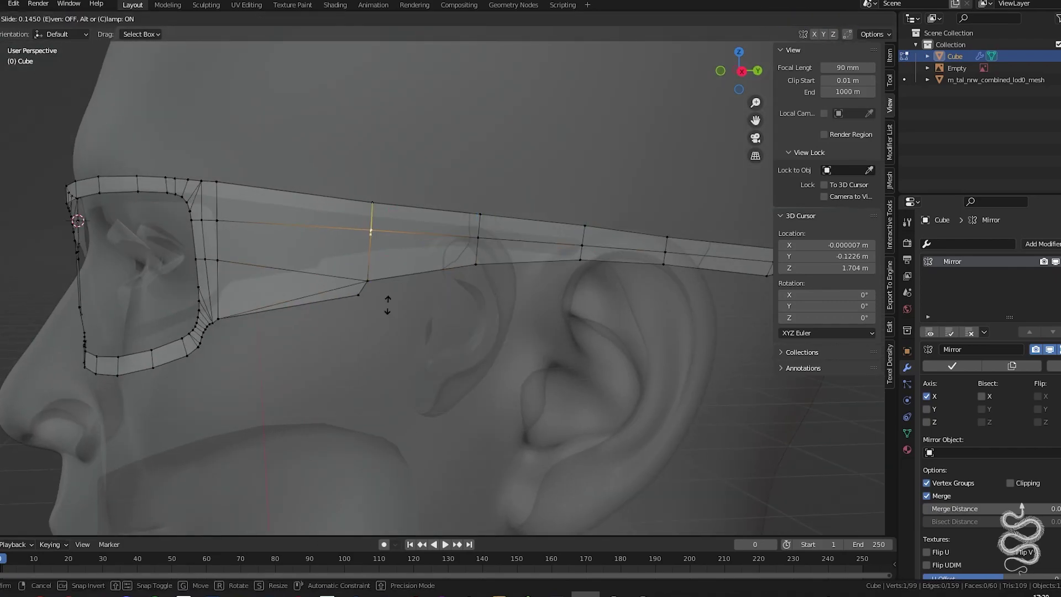
- Confirm the temple arm vertex slide and view the frame from another side
left_click(387, 305)
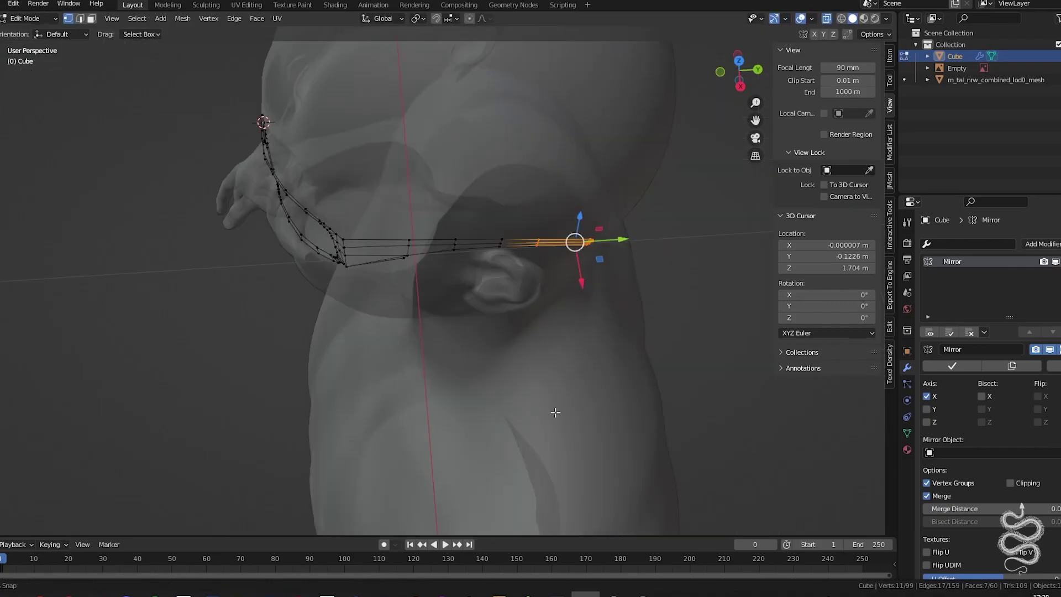
middle_click_drag(387, 305, 458, 29)
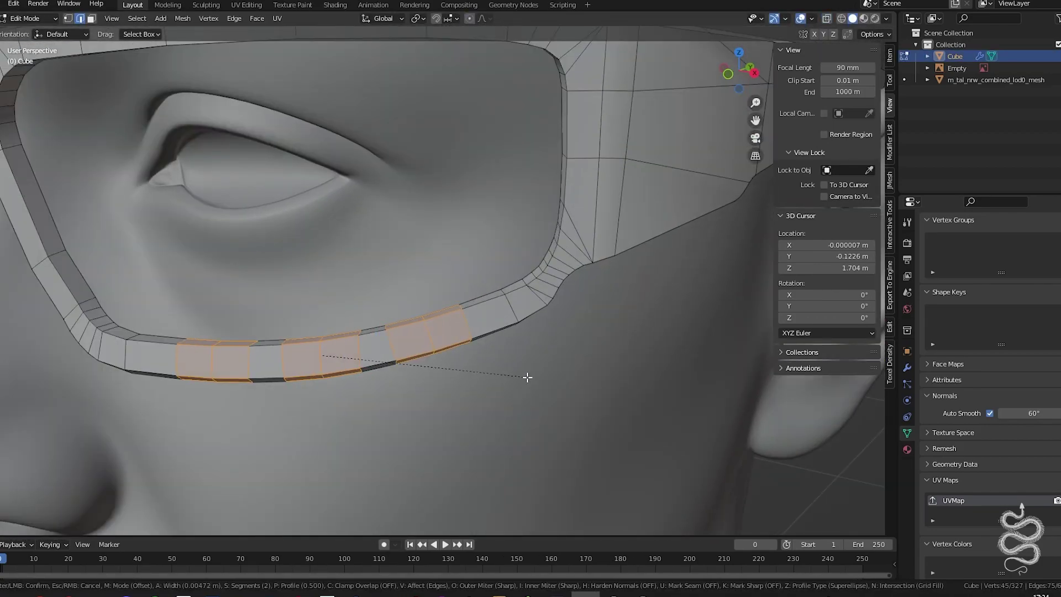
- Confirm the lower rim bevel and slide a temple-corner vertex along the rim in Right view
left_click(527, 377)
scroll(301, 351, "up", 10)
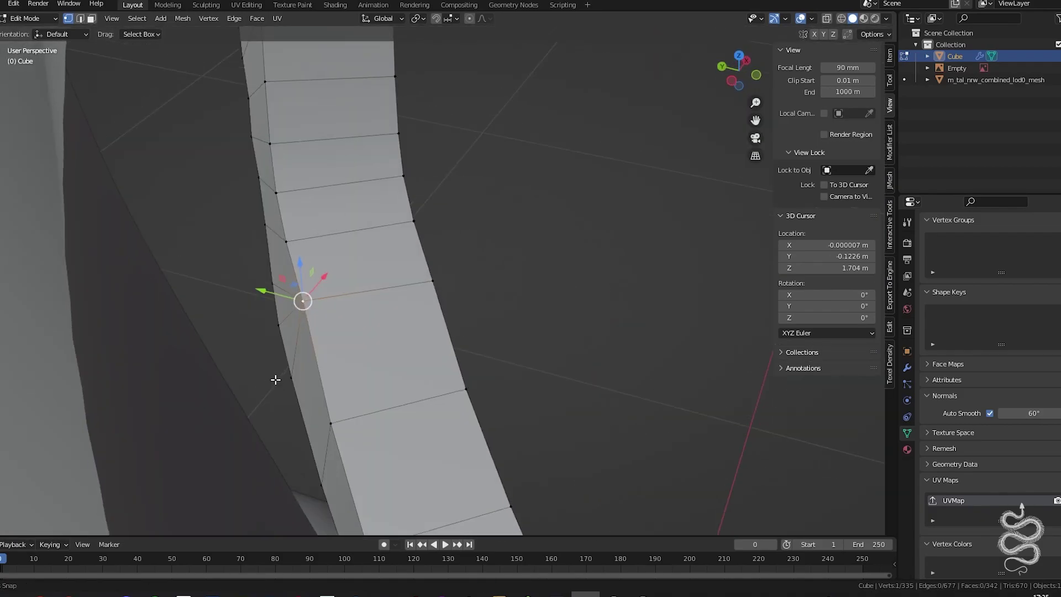
scroll(275, 379, "down", 5)
scroll(275, 379, "down", 4)
key("KP_3")
scroll(488, 328, "up", 8)
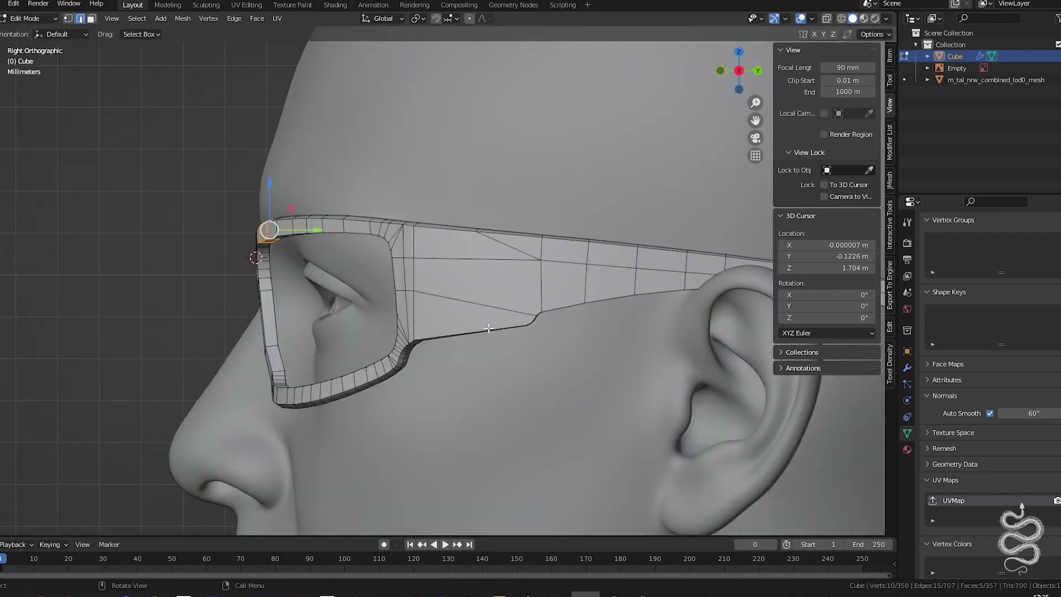
middle_click_drag(488, 328, 481, 271)
scroll(490, 281, "up", 5)
key("KP_3")
key("g")
key("g")
left_click(491, 281)
scroll(480, 271, "down", 4)
scroll(479, 270, "up", 5)
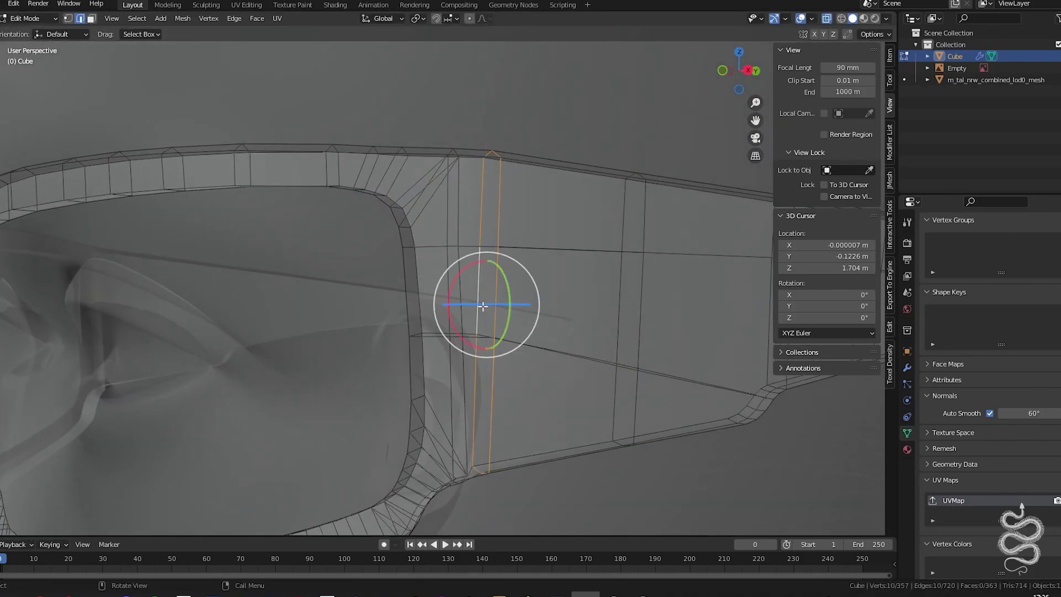
- Slide more rim-corner vertices along their edges into place
middle_click_drag(520, 375, 453, 287)
scroll(453, 287, "down", 3)
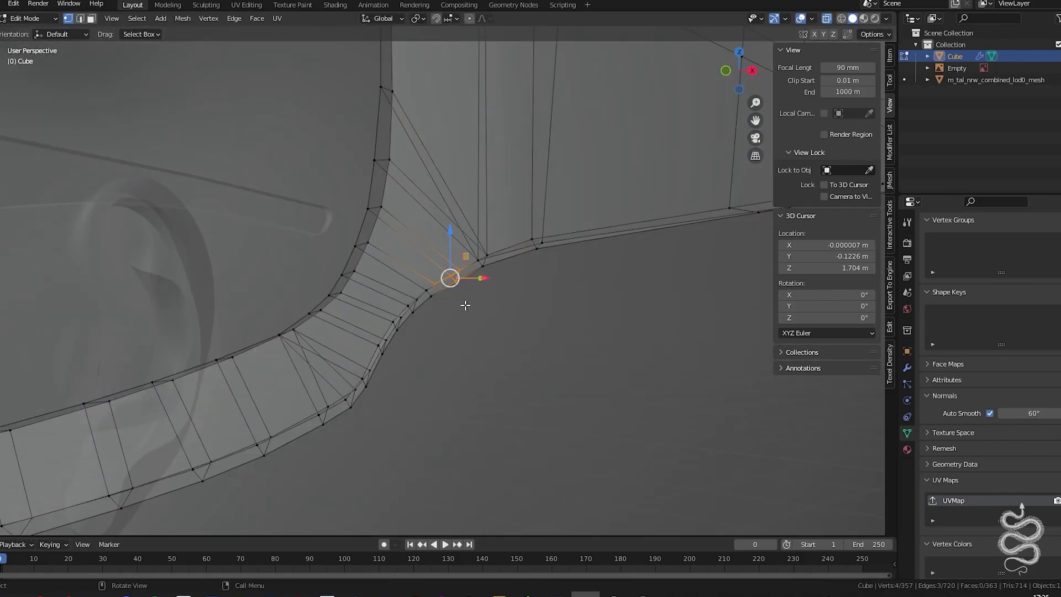
scroll(453, 287, "down", 3)
scroll(444, 473, "up", 6)
key("g")
key("g")
left_click(393, 392)
scroll(387, 403, "up", 2)
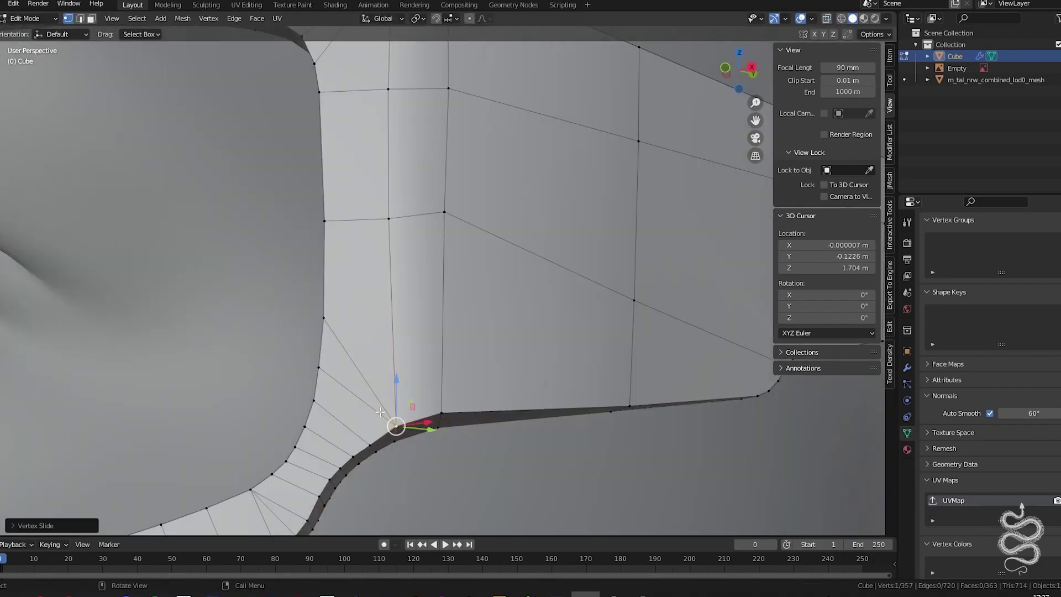
left_click(397, 399)
middle_click_drag(396, 398, 459, 179)
- Apply all transforms to the glasses frame in Object Mode
key("Tab")
scroll(602, 260, "down", 6)
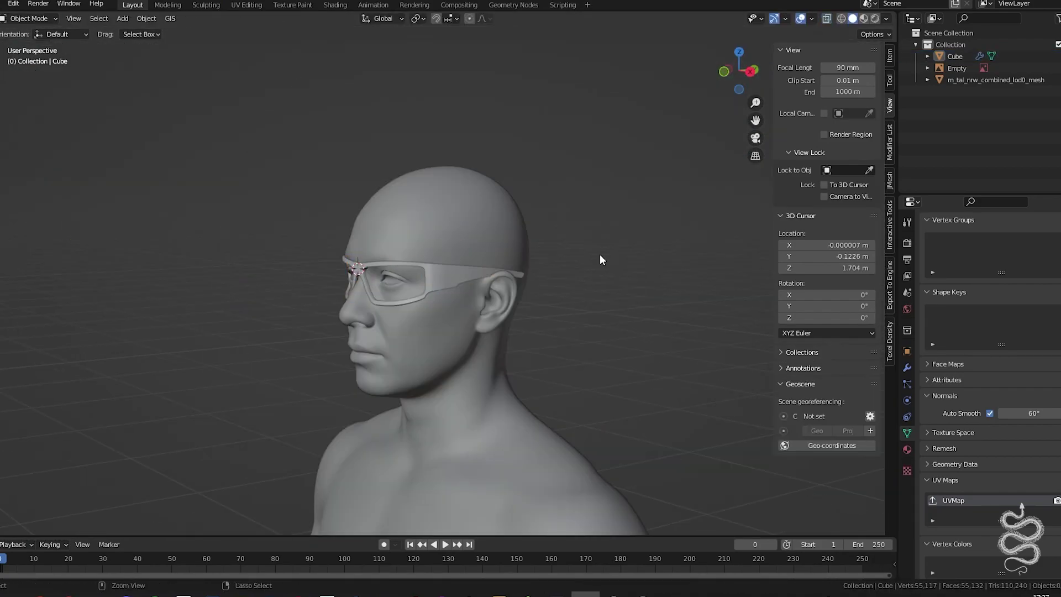
key("ctrl+a")
mouse_move(429, 294)
middle_mouse_down()
mouse_move(446, 285)
mouse_move(418, 260)
middle_mouse_up()
scroll(500, 313, "down", 2)
scroll(389, 294, "up", 6)
- Slide the rim edges along the rim back in Edit Mode
key("Tab")
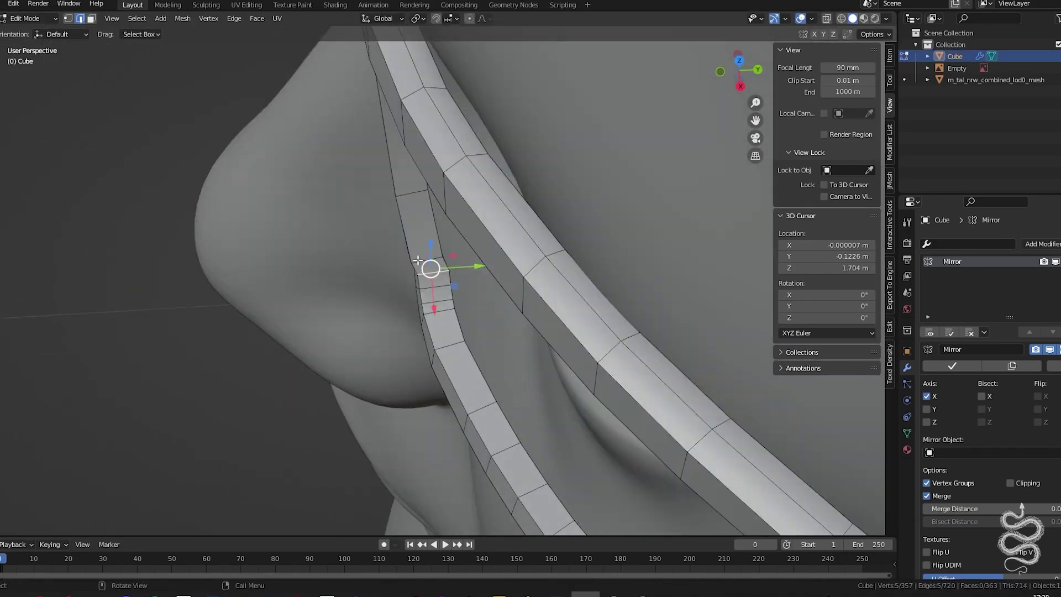
mouse_move(447, 317)
middle_mouse_down()
mouse_move(540, 315)
mouse_move(367, 327)
middle_mouse_up()
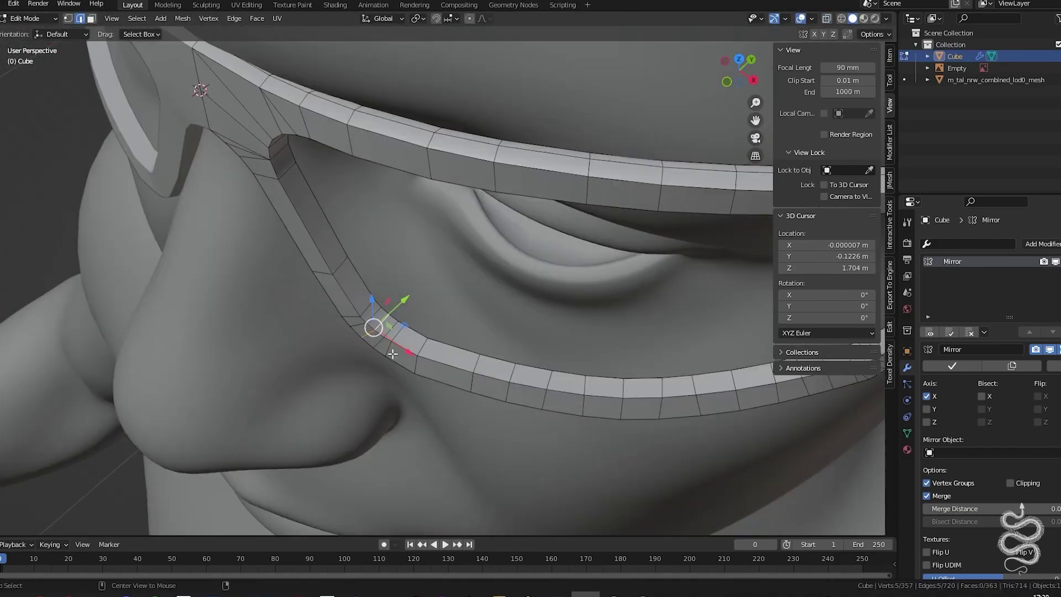
scroll(398, 367, "up", 3)
key("g")
key("g")
left_click(326, 281)
mouse_move(398, 367)
middle_mouse_down()
mouse_move(327, 282)
mouse_move(403, 232)
mouse_move(574, 304)
mouse_move(609, 263)
middle_mouse_up()
key("c")
- Turn off proportional editing and select temple-end vertices in Top view
left_click(445, 284)
scroll(609, 263, "up", 4)
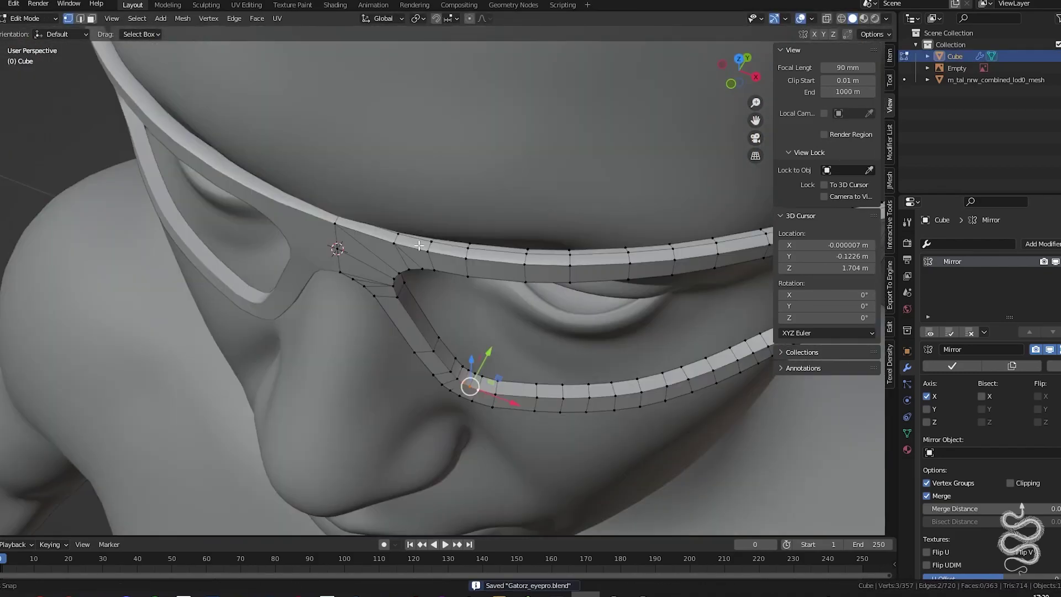
key("KP_7")
scroll(301, 213, "down", 5)
key("o")
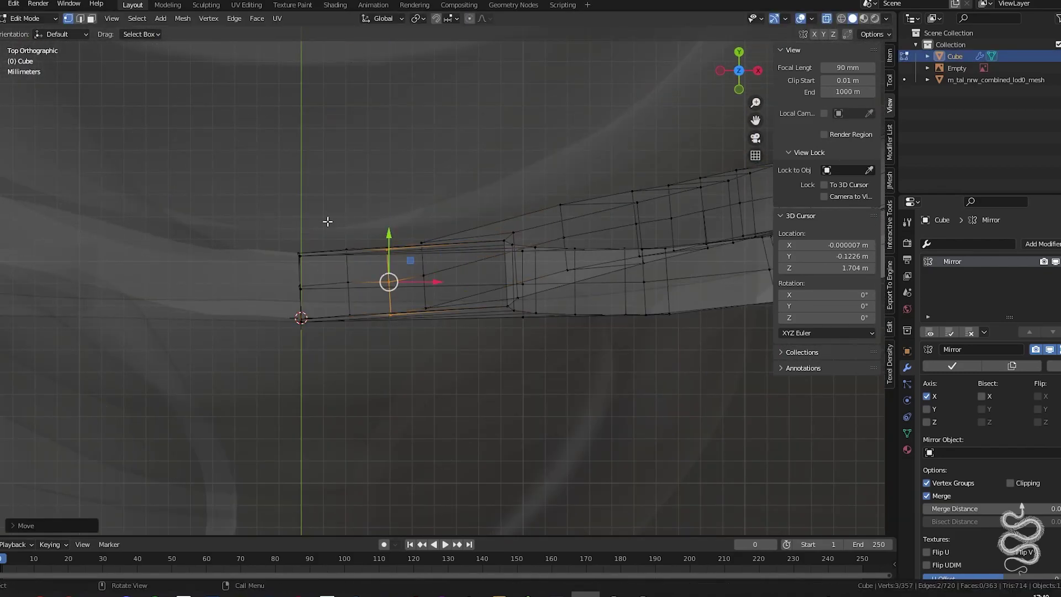
middle_click_drag(327, 221, 283, 314, "ctrl")
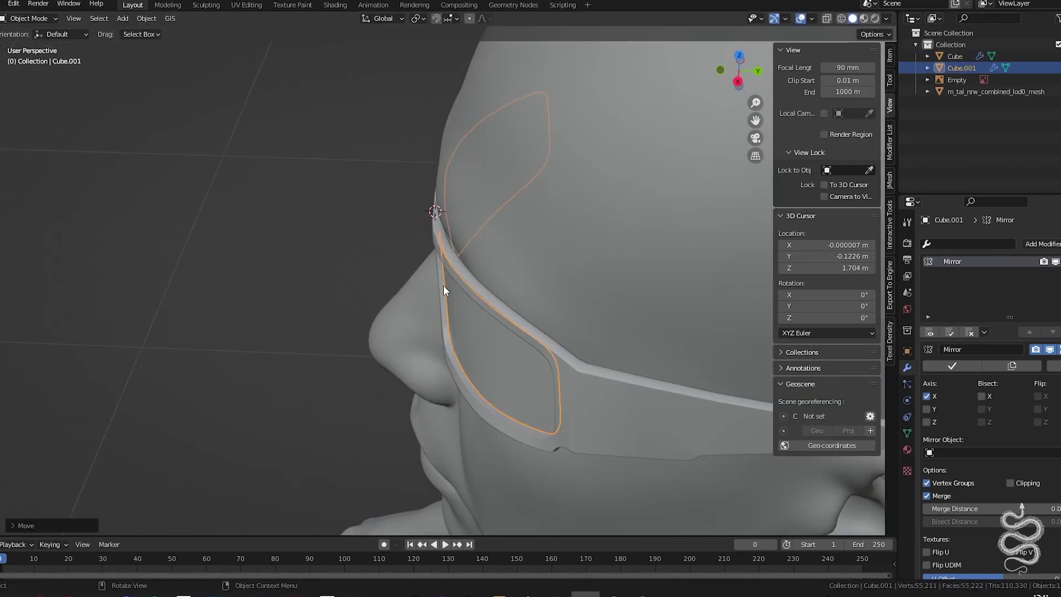
- Duplicate the lens along Y, then try and undo dissolving a bridge edge
key("shift+d")
key("y")
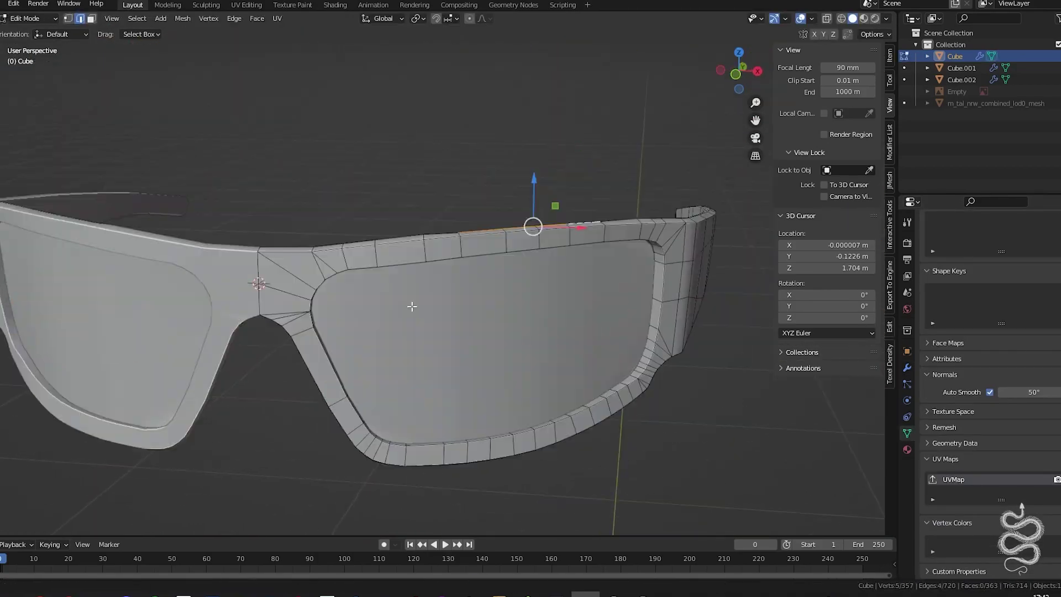
key("x")
left_click(411, 306)
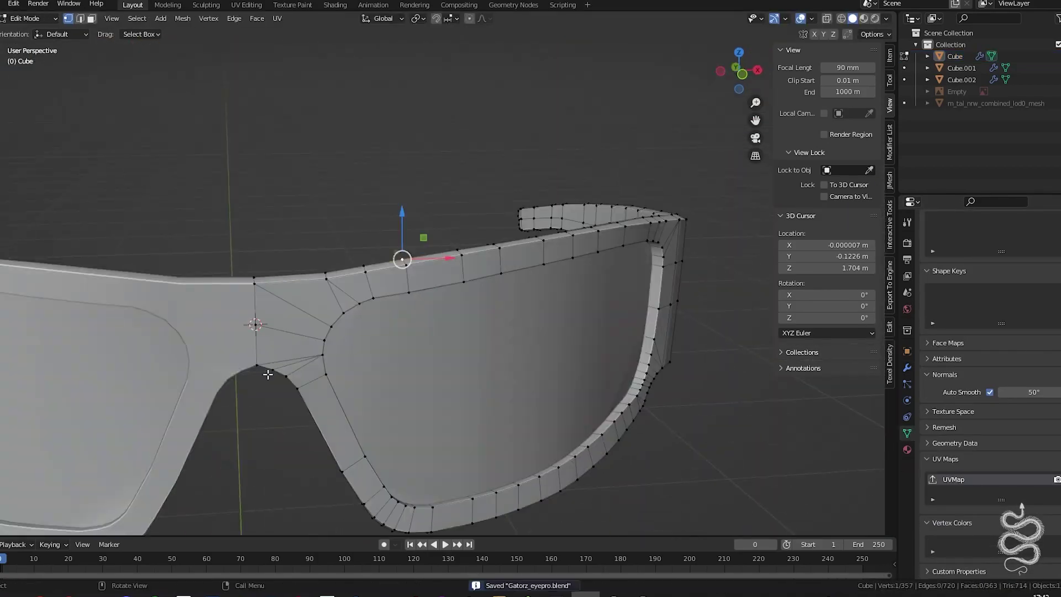
key("KP_Decimal")
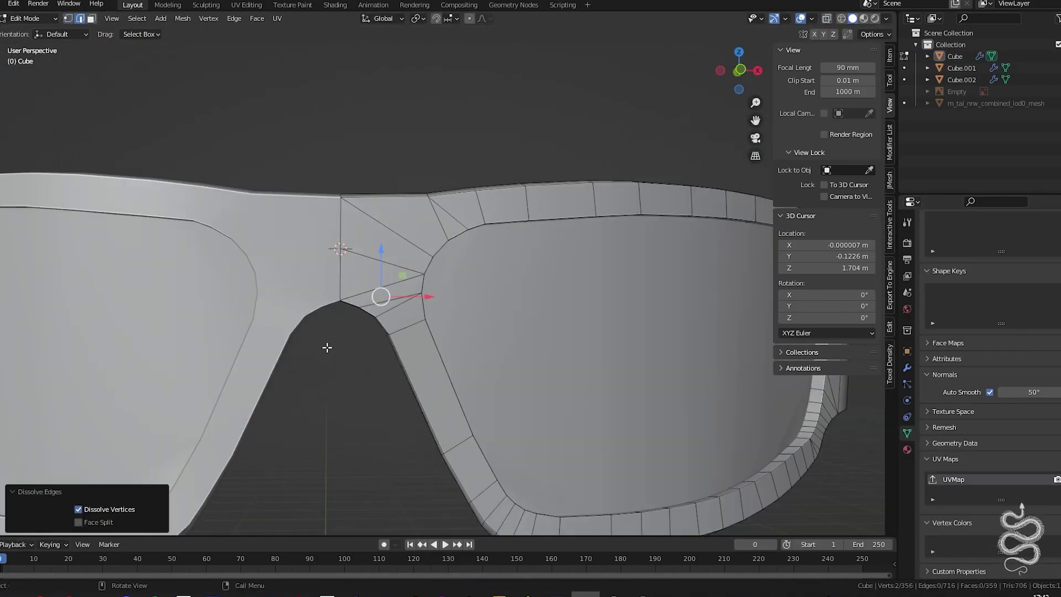
key("ctrl+z")
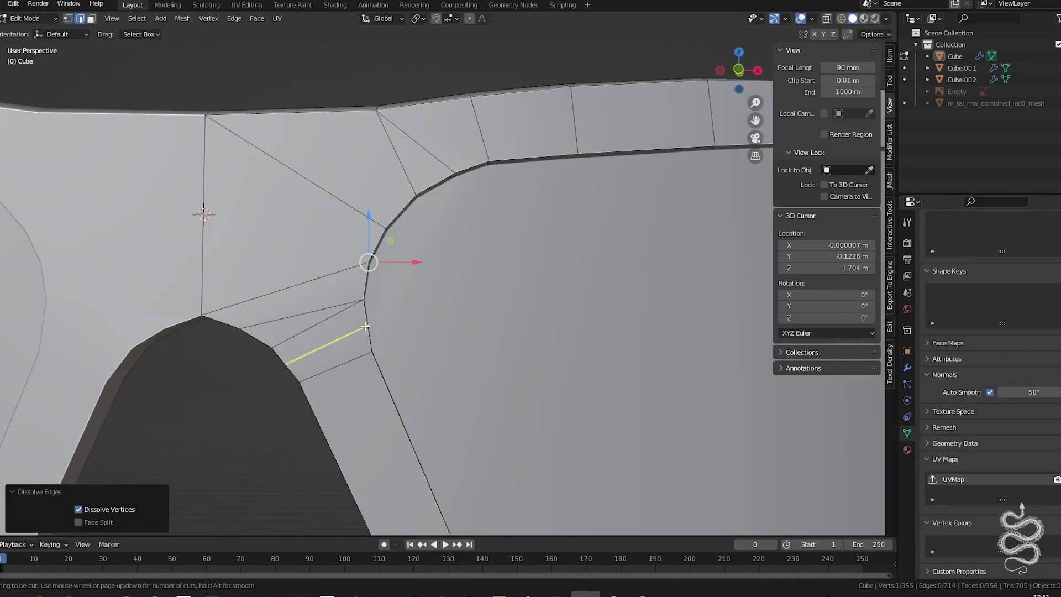
middle_click_drag(327, 347, 464, 336)
key("KP_1")
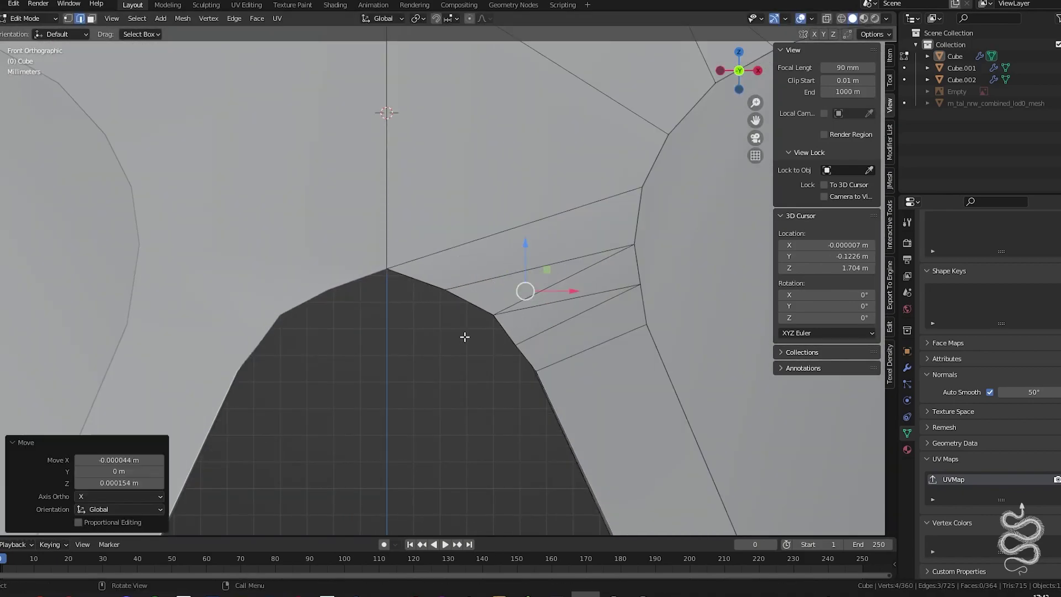
- With X-ray on, move the seam's top vertex and select the extra bridge edge
key("alt+z")
left_click(386, 270)
key("g")
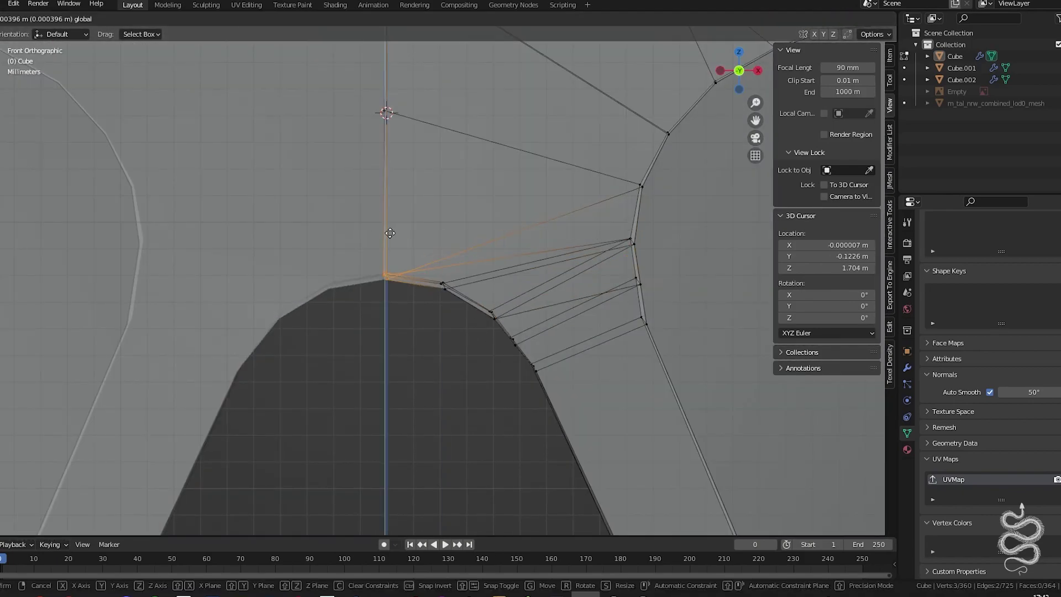
key("alt+z")
key("2")
key("x")
left_click(451, 260)
- Select and move an edge along the frame in Front view with X-ray
middle_click_drag(464, 271, 493, 288)
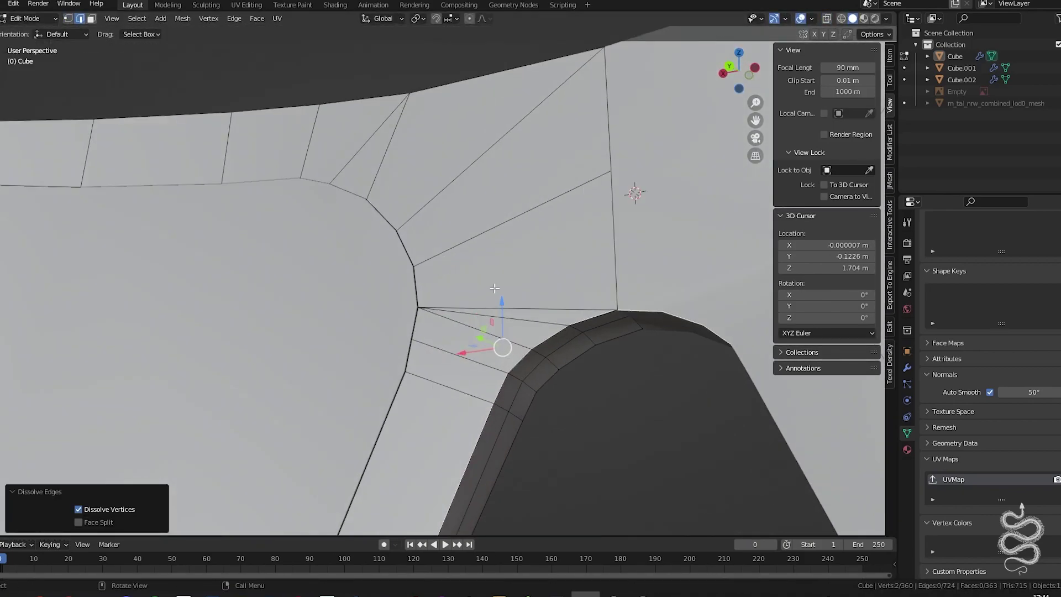
scroll(474, 349, "down", 3)
middle_click_drag(474, 349, 409, 372)
key("KP_1")
key("alt+z")
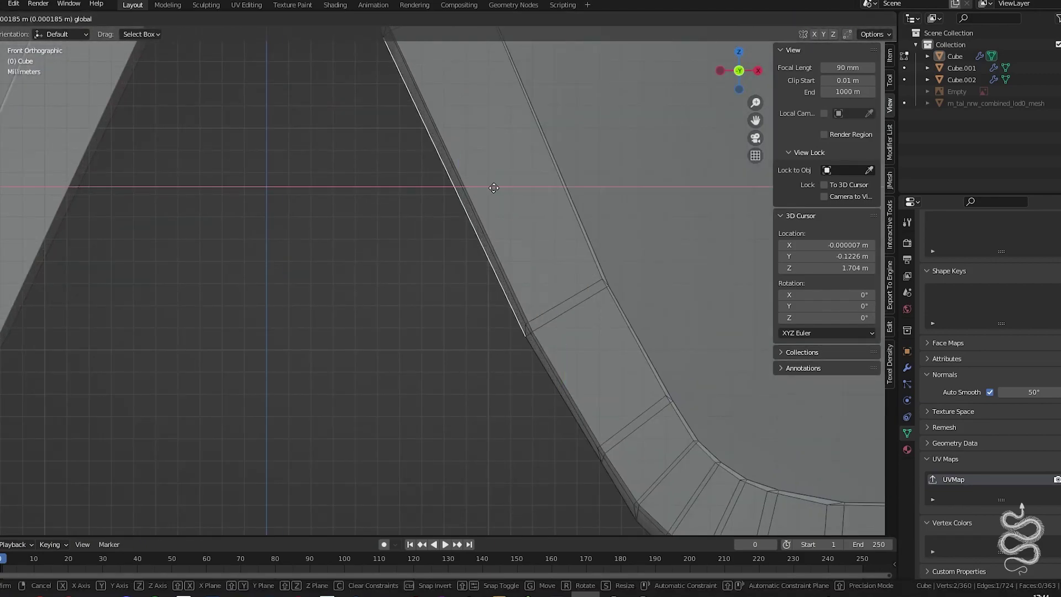
left_click(477, 172)
key("g")
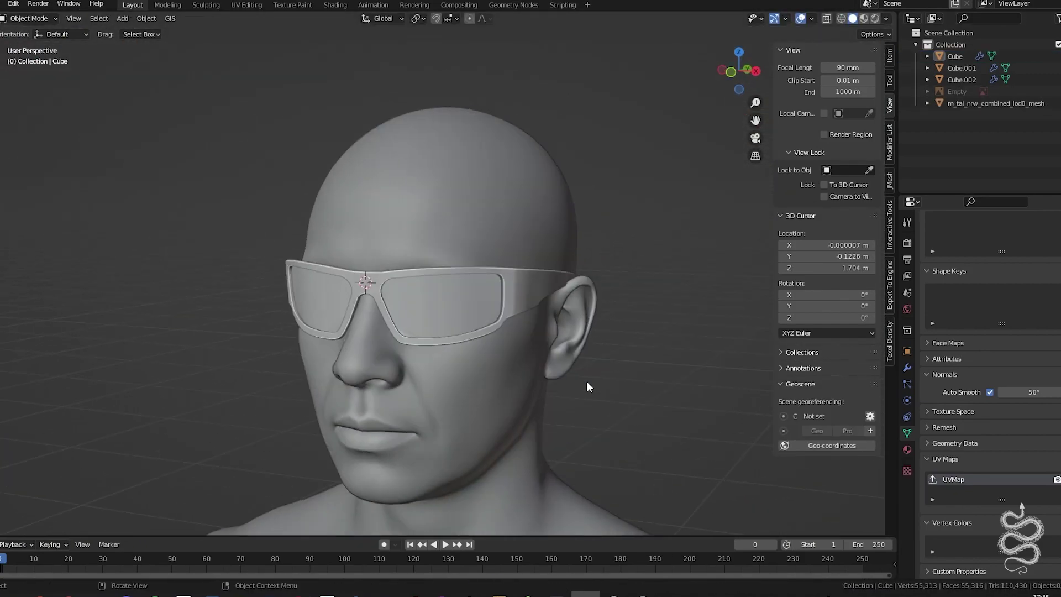
- Open the glasses object's context menu
right_click(468, 266)
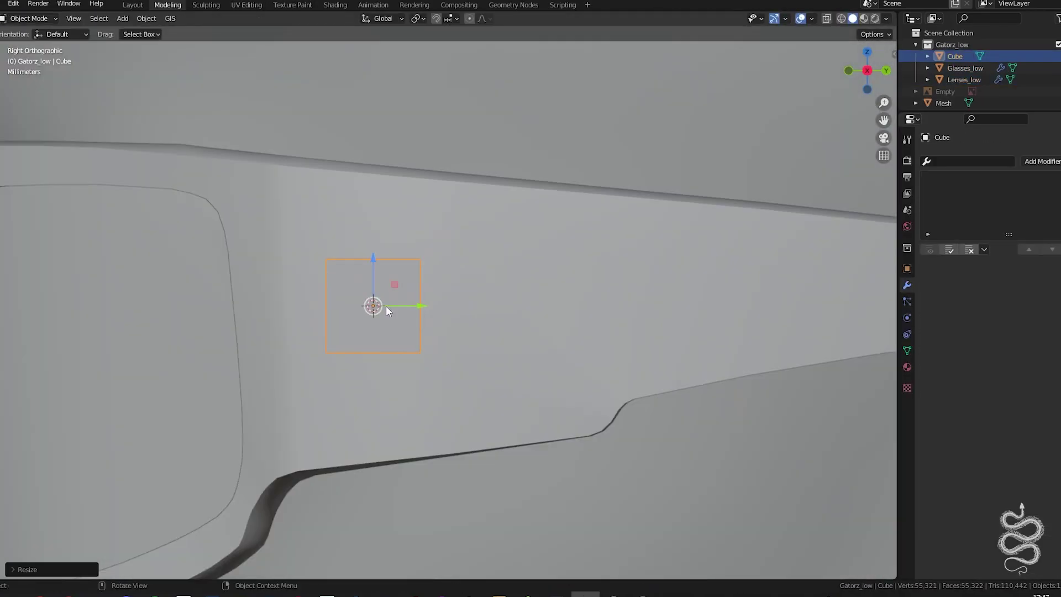
- Extrude the cube's chevron face in Right view and inset it with thickness 0.102
key("Tab")
key("KP_3")
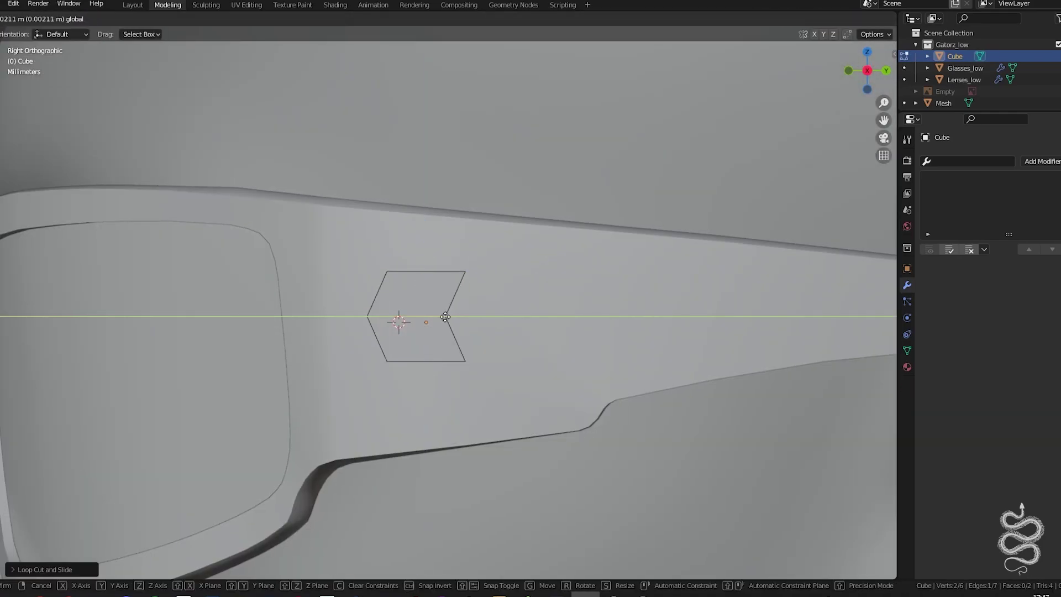
key("e")
scroll(502, 402, "up", 3)
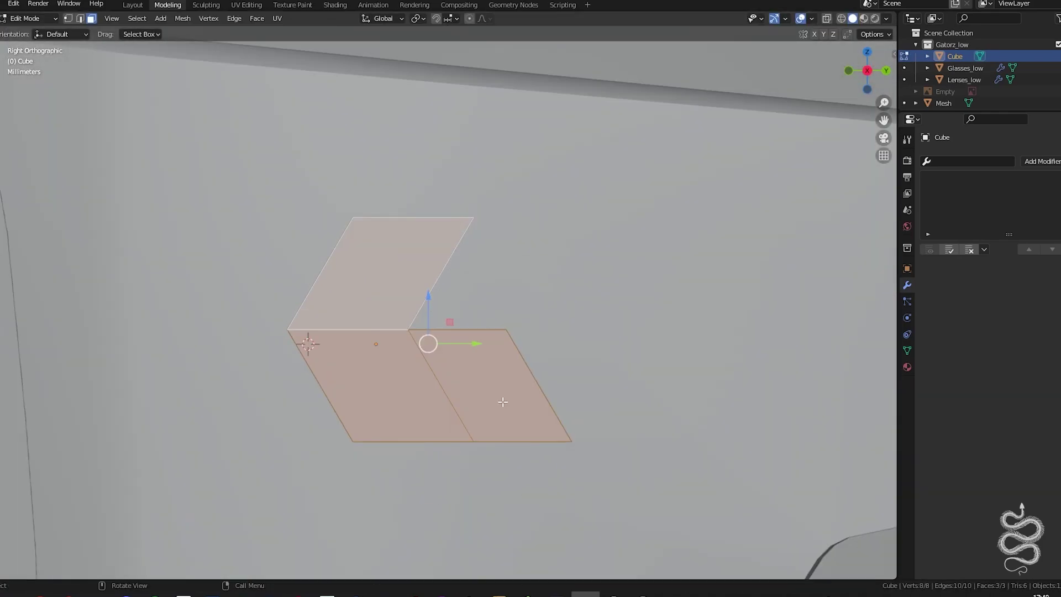
left_click(94, 569)
left_click(140, 501)
type("0.109")
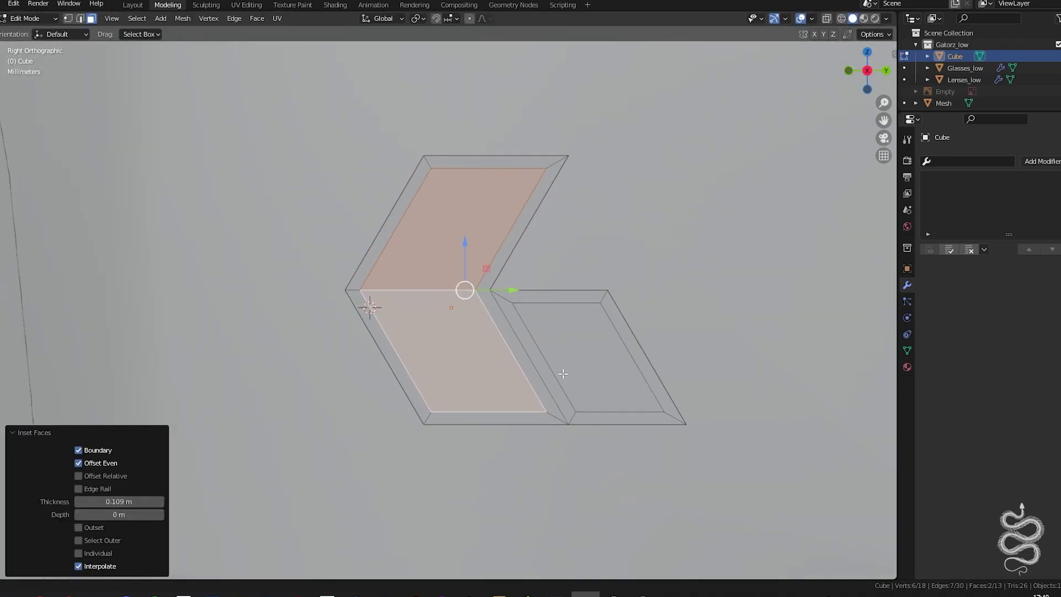
type("2")
left_click(473, 296)
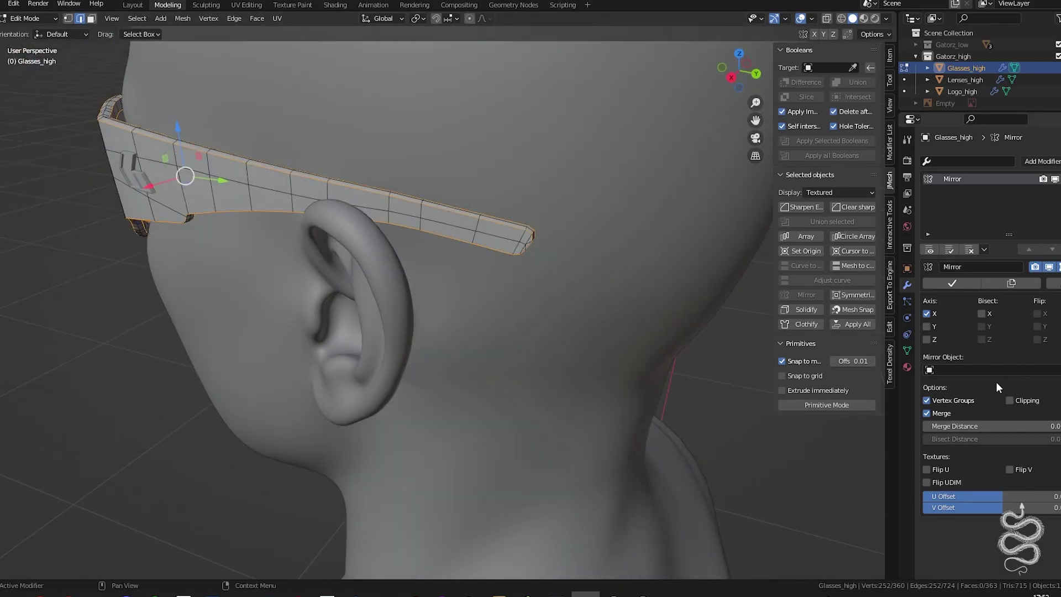
- Open the collection's context menu, then move the temple-tip vertex into place
right_click(1001, 56)
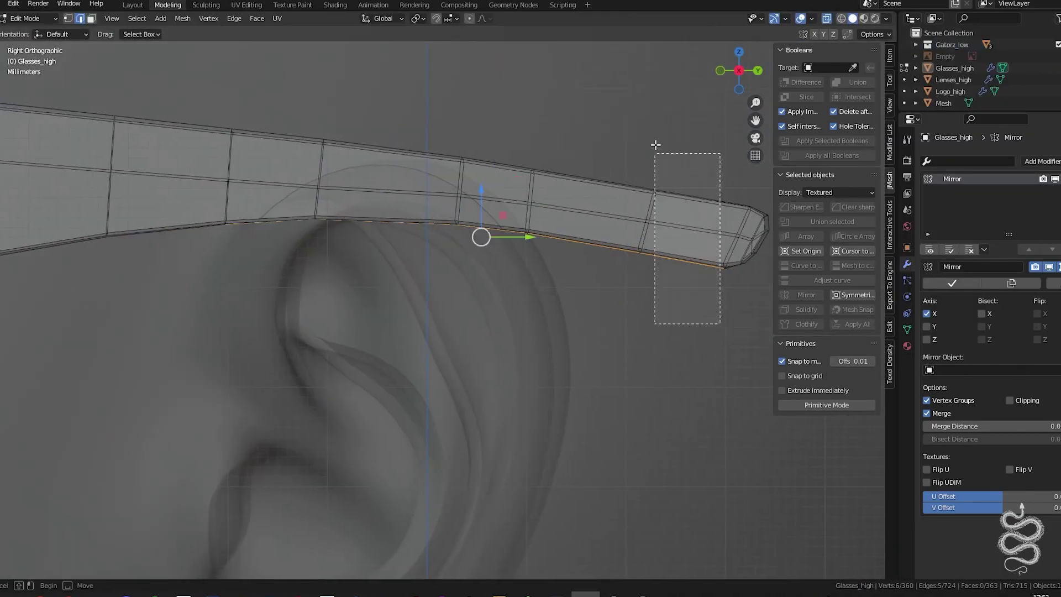
key("g")
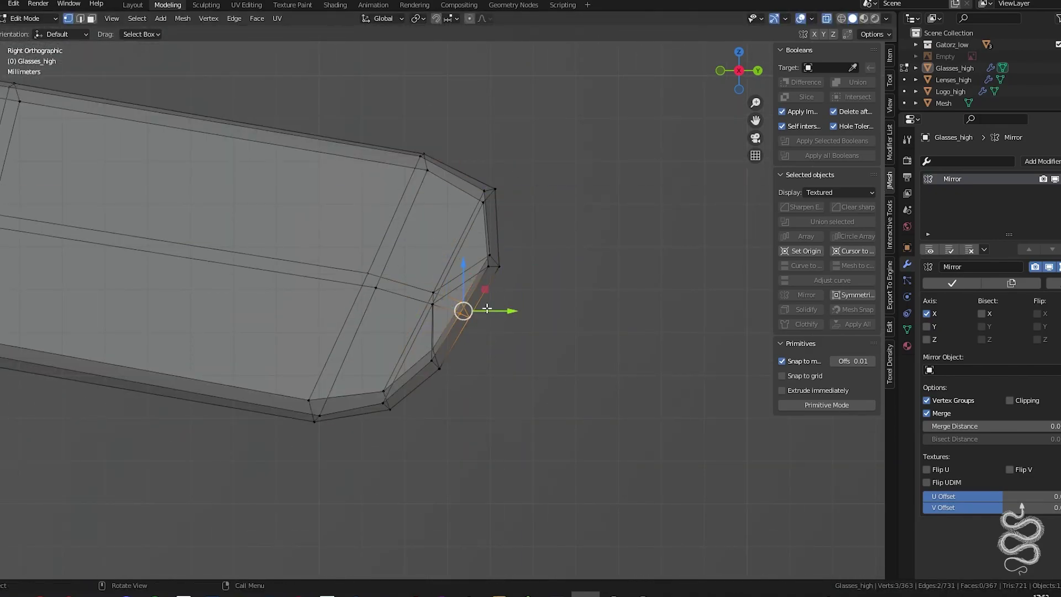
scroll(487, 308, "down", 3)
middle_click_drag(485, 287, 471, 237)
scroll(216, 437, "up", 3)
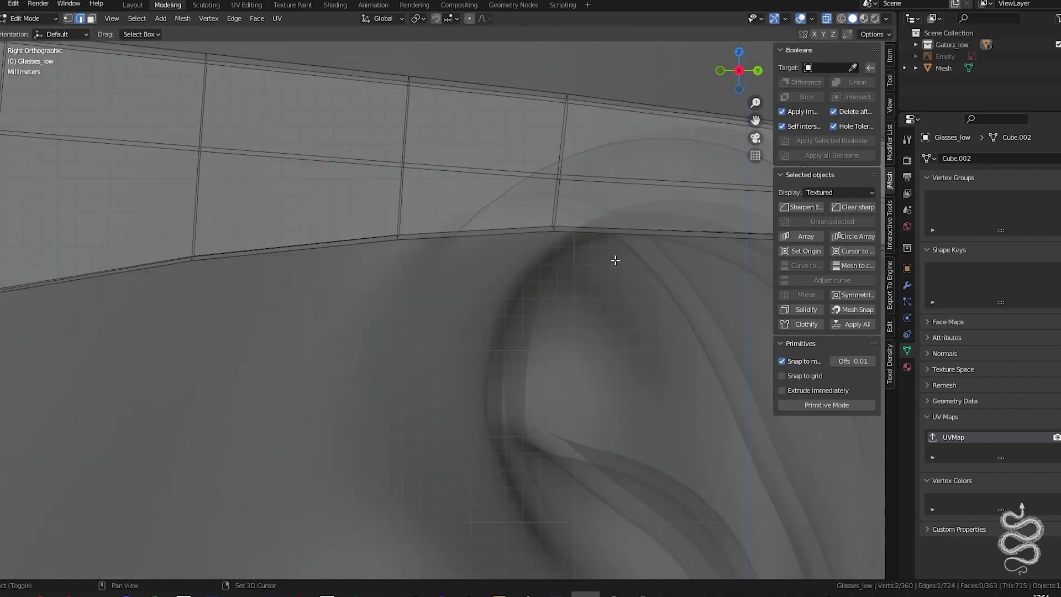
- Select an edge path along the temple and confirm its move along Y
scroll(591, 296, "down", 5)
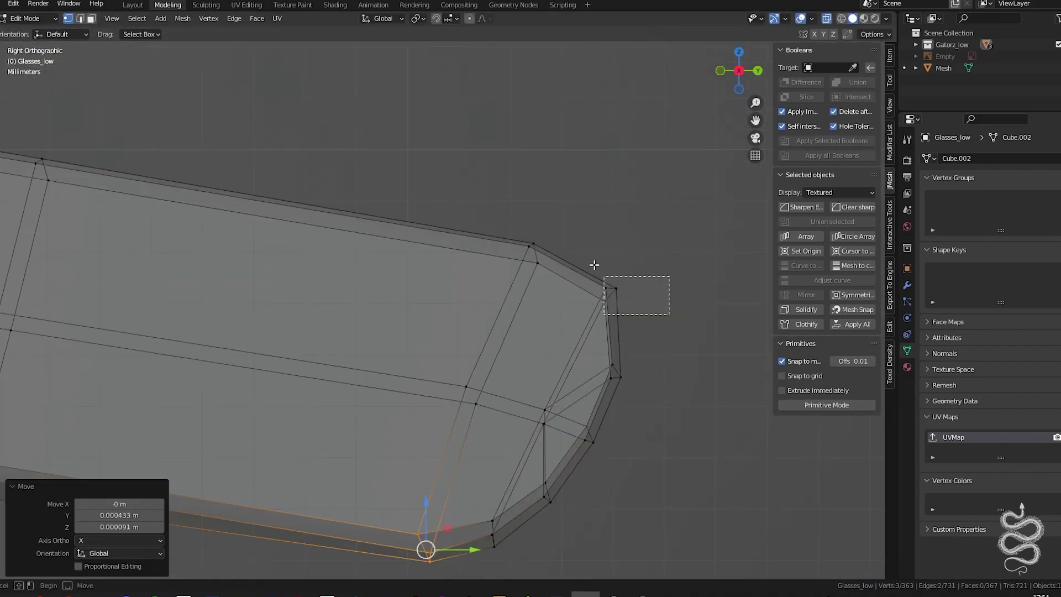
scroll(481, 199, "up", 5)
key("2")
left_click(482, 199, "ctrl")
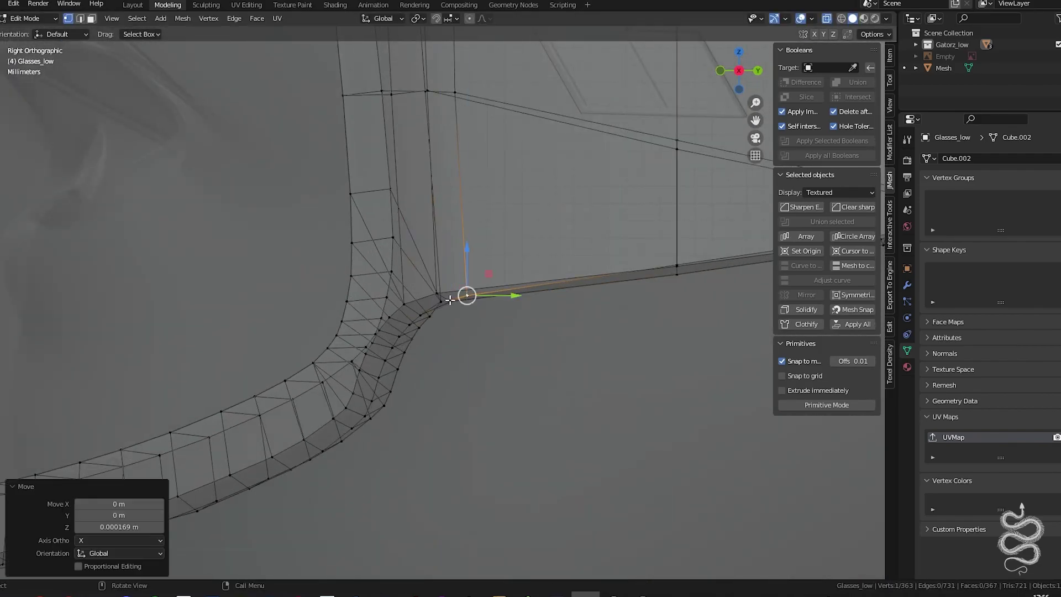
left_click(483, 305)
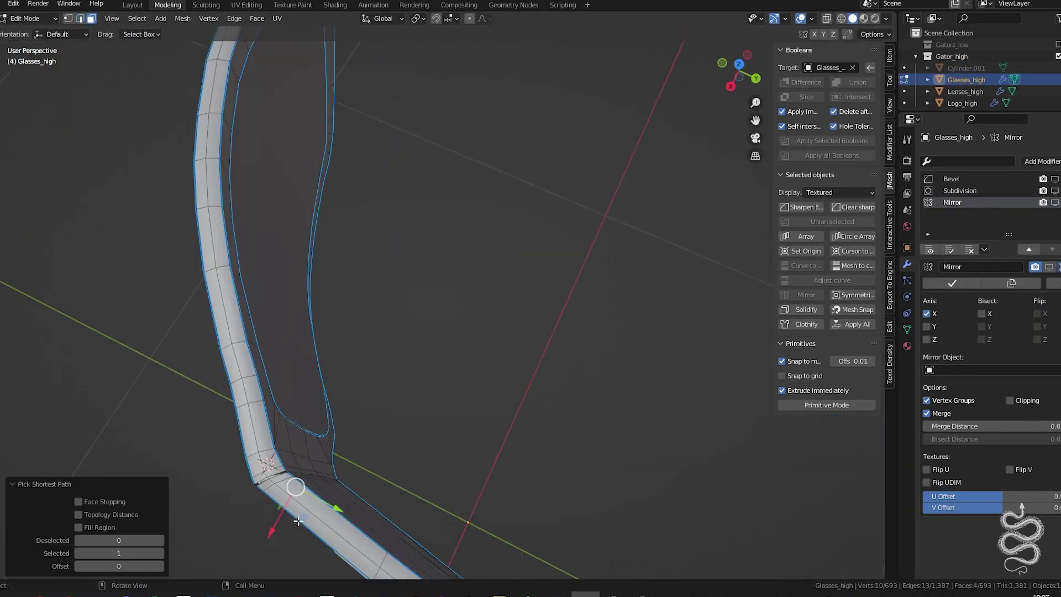
- Slide a nose-pad edge into place, then rename the bolt object 'Cylinders'
key("g")
key("g")
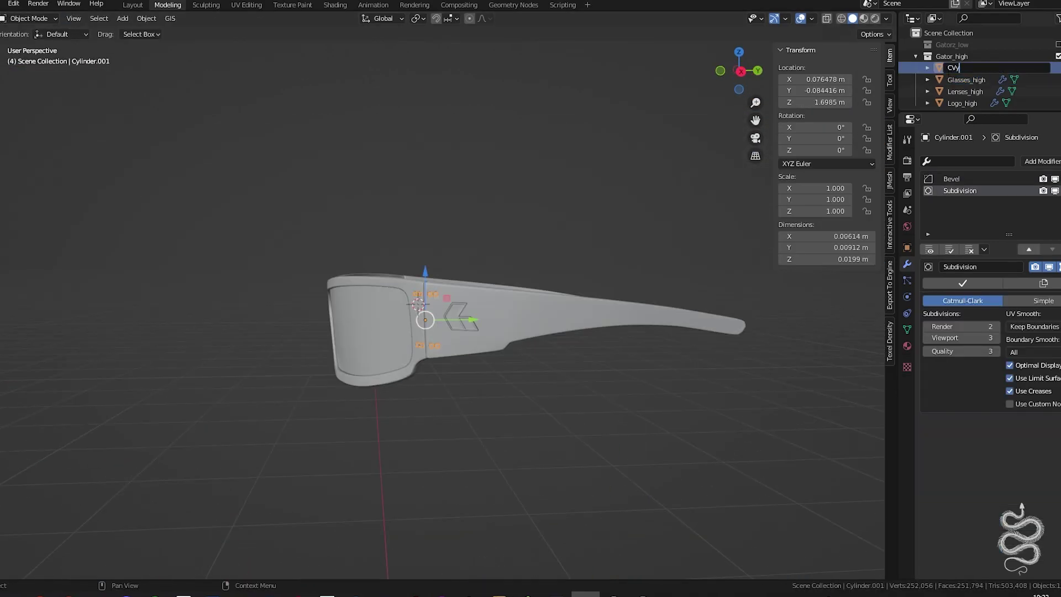
type("linders")
key("Return")
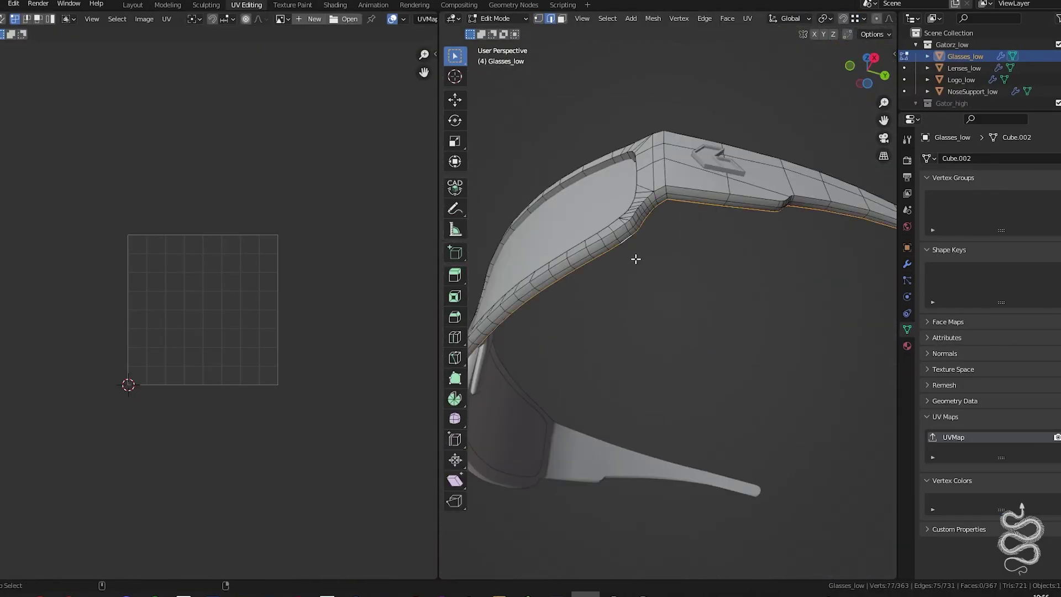
- Orbit to the nose support and isolate its linked mesh for seam selection
middle_click_drag(635, 259, 681, 343)
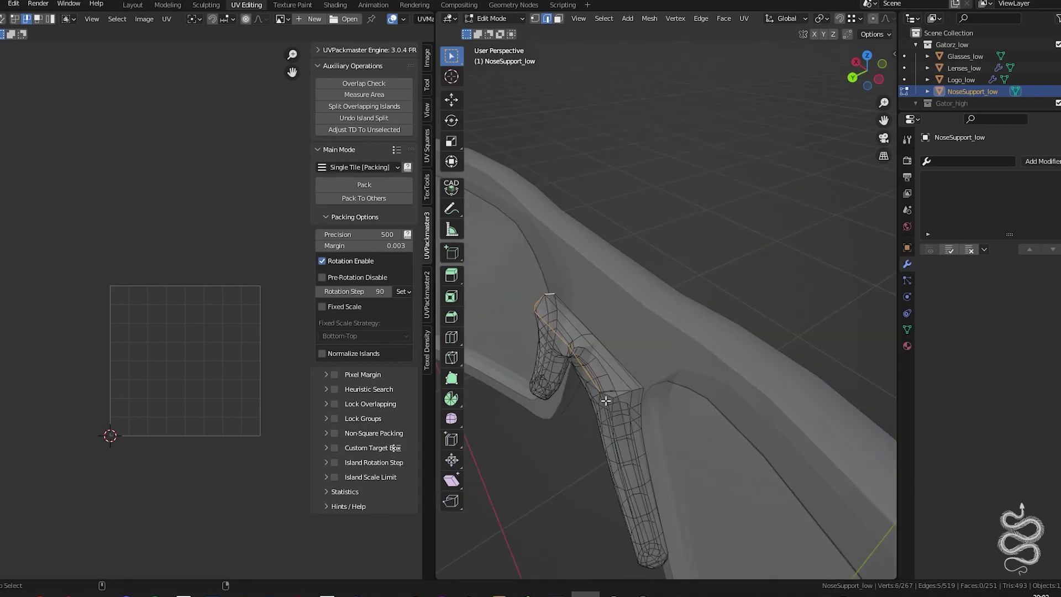
mouse_move(712, 353)
middle_mouse_down()
mouse_move(599, 379)
mouse_move(592, 395)
mouse_move(718, 386)
mouse_move(721, 420)
mouse_move(709, 341)
mouse_move(708, 374)
mouse_move(734, 360)
mouse_move(696, 487)
middle_mouse_up()
key("l")
key("3")
key("a")
key("alt+a")
key("1")
- Select the edge loop around the nose-pad tip
left_click(721, 420, "alt")
key("2")
left_click(709, 340)
key("2")
left_click(708, 374, "alt")
key("1")
key("3")
- Pick a face strip on the pad and mark its edges as UV seams
left_click(823, 499, "ctrl")
middle_click_drag(823, 500, 832, 453)
key("x")
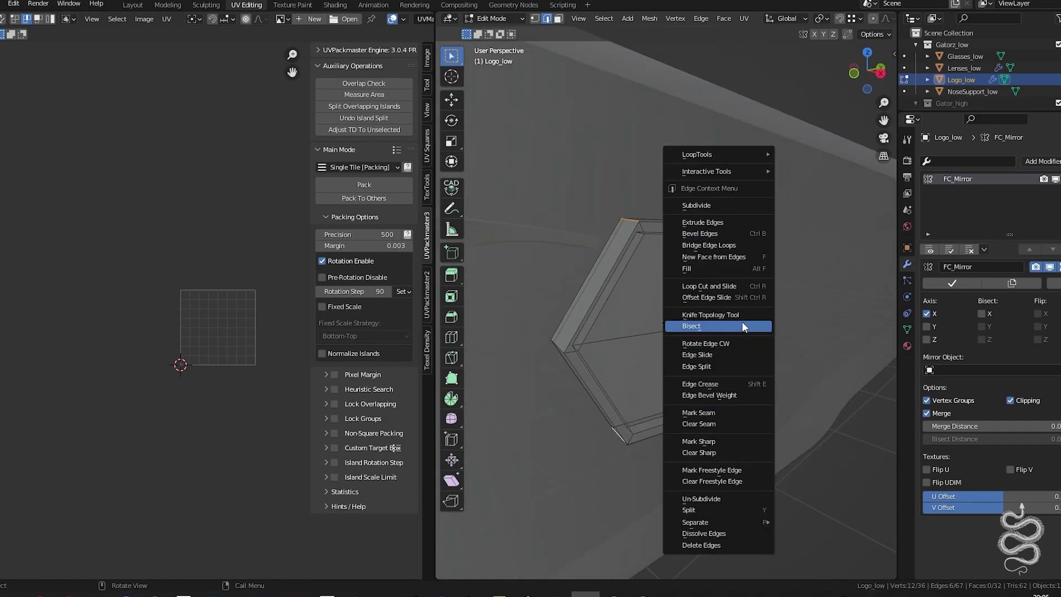
left_click(741, 325)
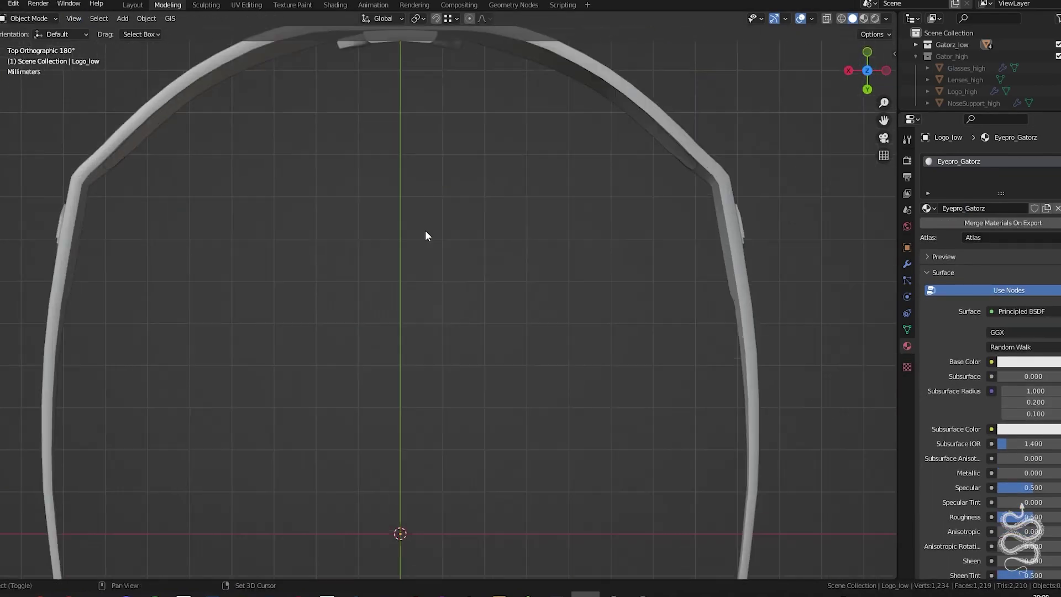
scroll(586, 342, "up", 8)
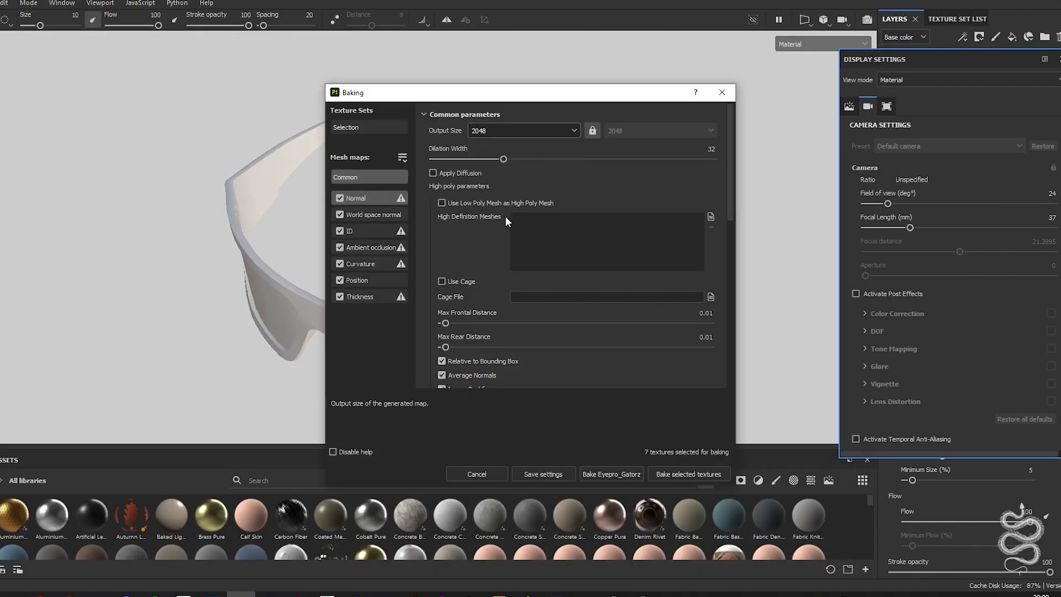
- Bake the Eyepro_Gatorz mesh maps
left_click(687, 473)
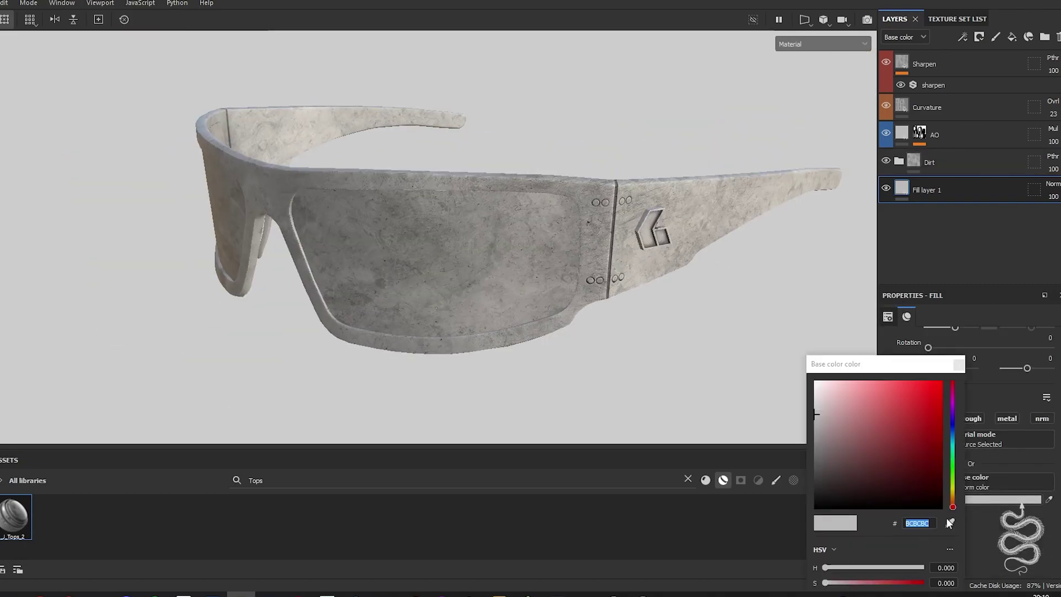
- Enable roughness on the fill layer and add a mask to Base copy 1
left_click(972, 418)
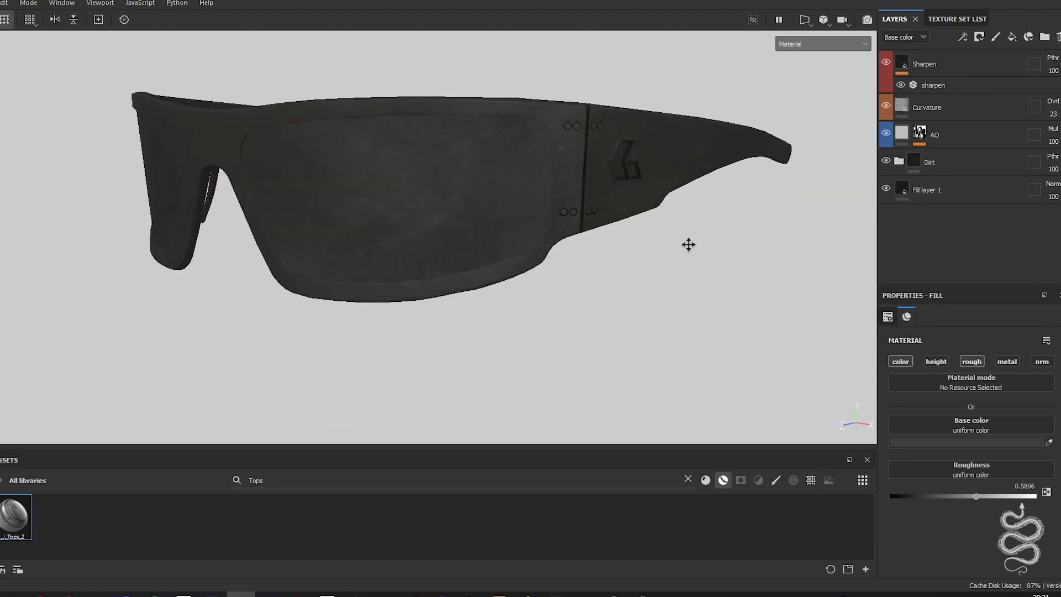
right_click(940, 190)
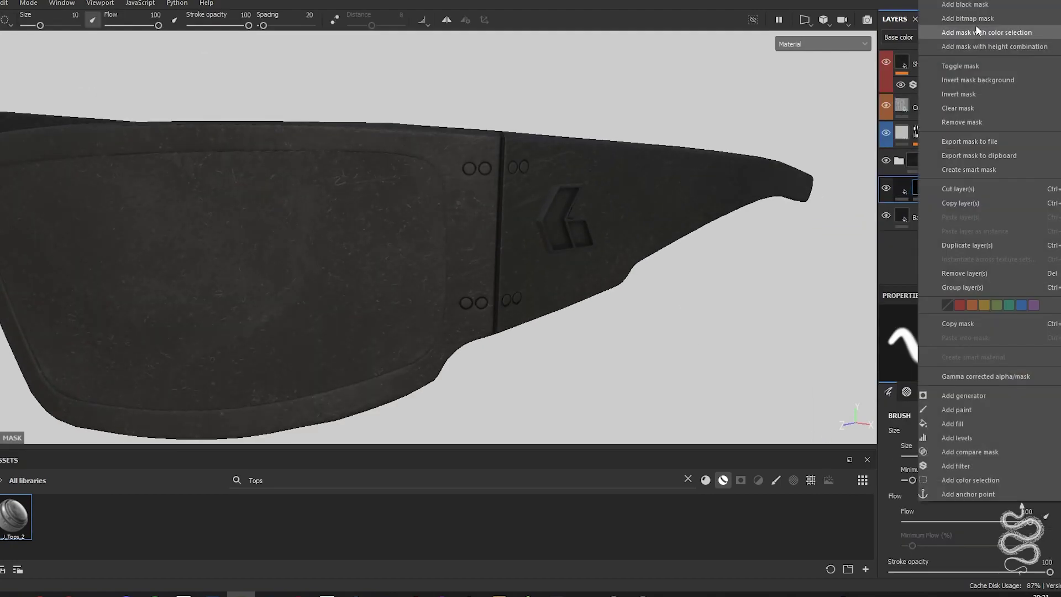
left_click(976, 28)
left_click(910, 185)
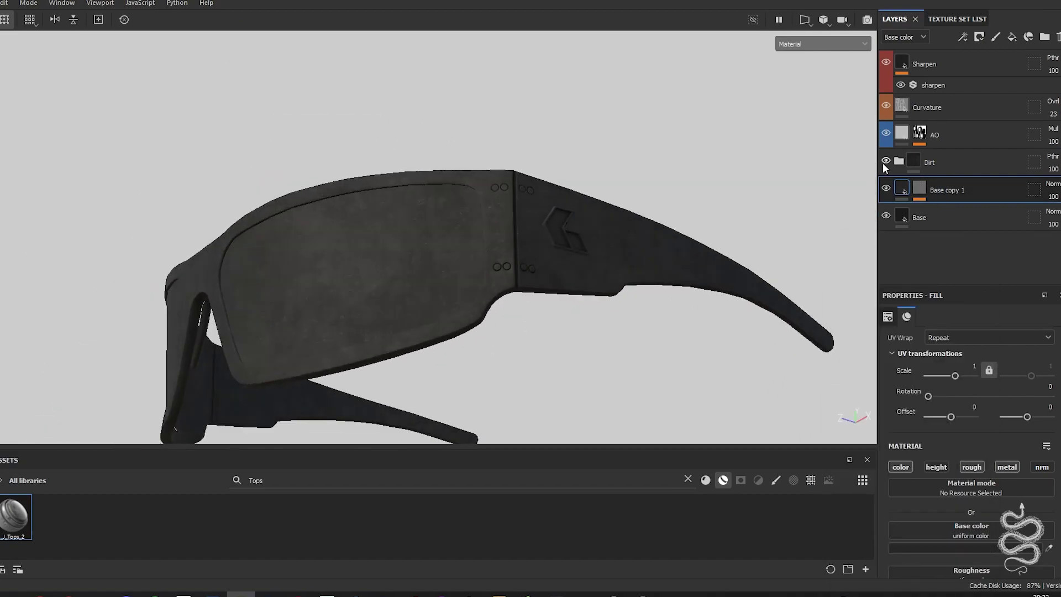
- Add a paint effect to the folder mask and a black-masked fill layer below Plassic
right_click(959, 161)
left_click(956, 409)
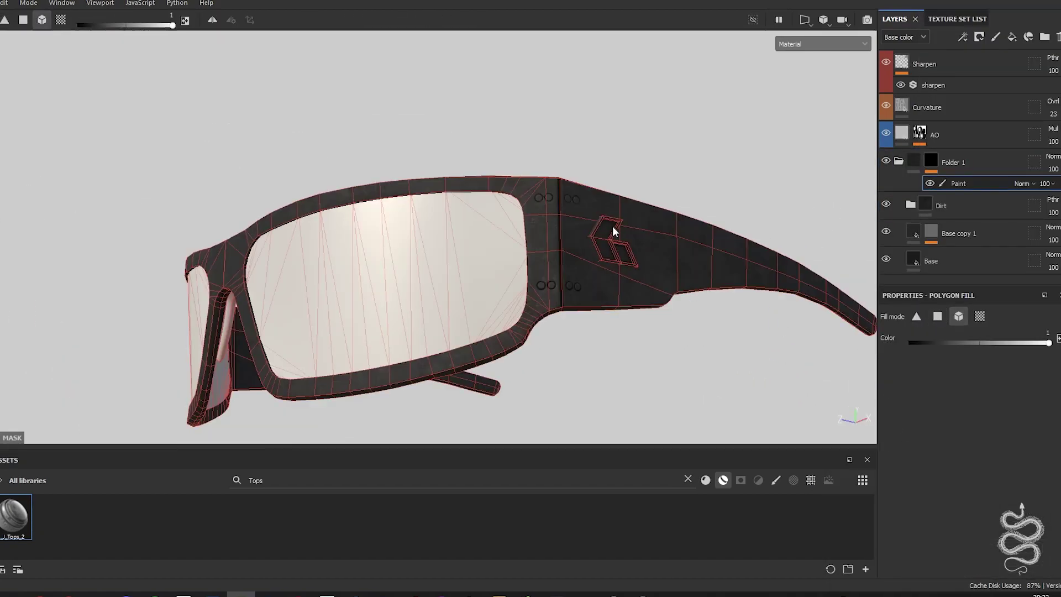
left_click(1011, 37)
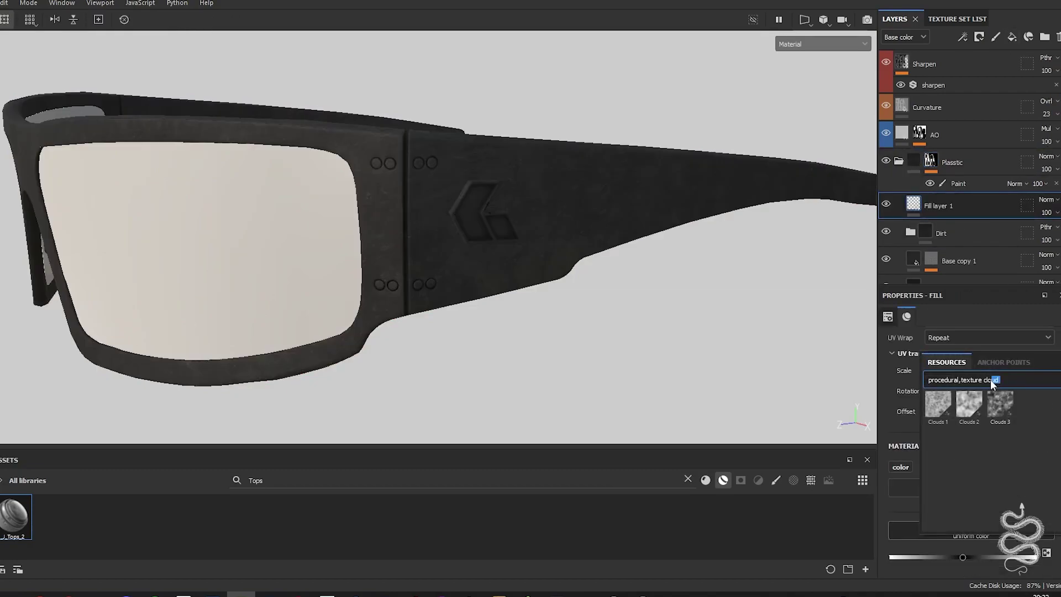
right_click(961, 206)
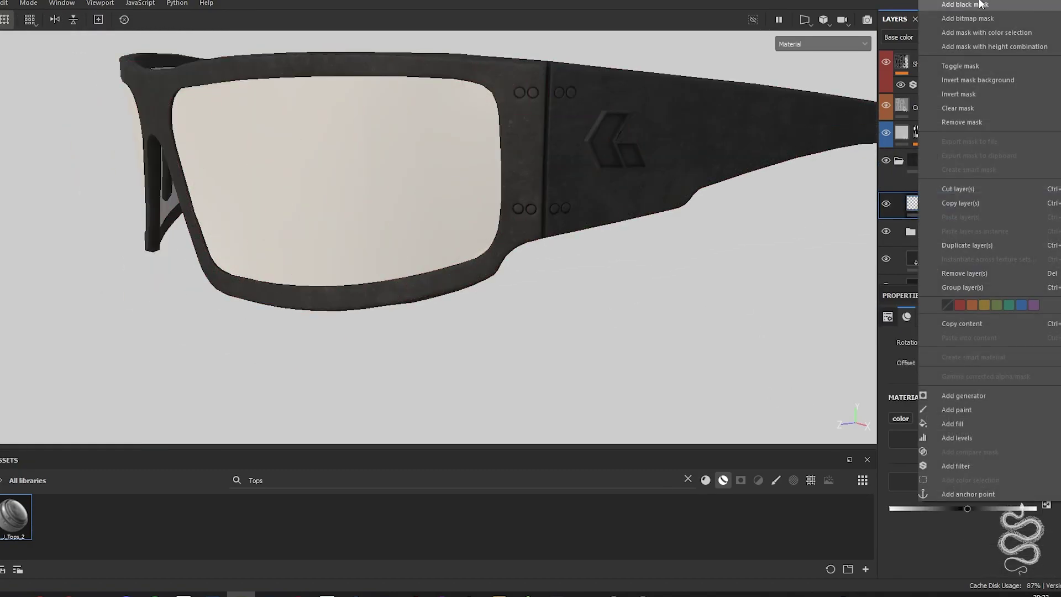
left_click(991, 422)
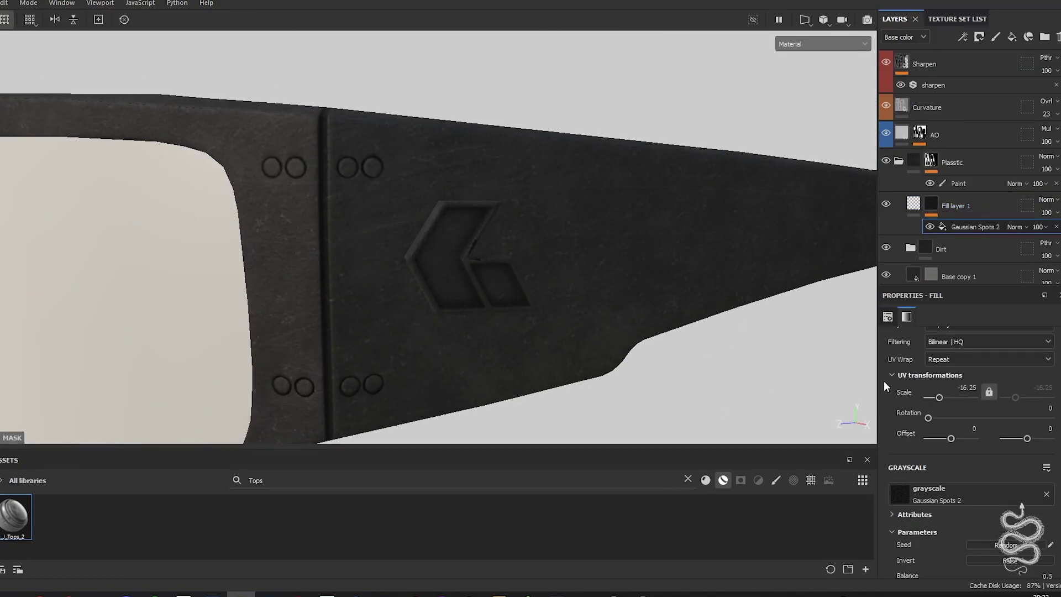
- Expand the Dirt folder, frame the temple, and set the bolt layer's base colour
scroll(508, 323, "down", 5)
scroll(962, 207, "down", 1)
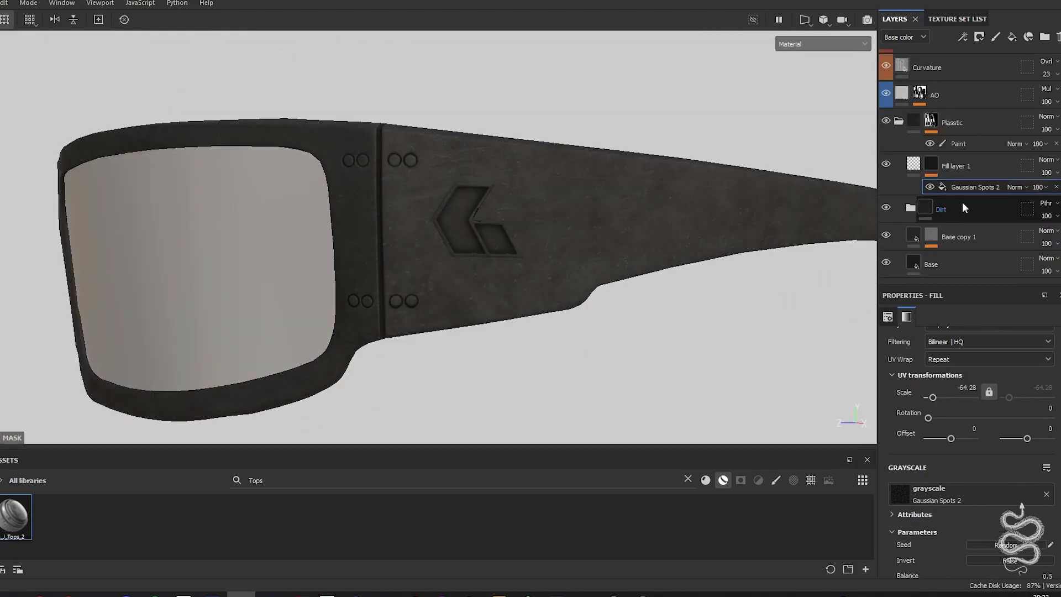
left_click(962, 207)
scroll(513, 329, "down", 3)
mouse_move(514, 330)
left_mouse_down("alt")
mouse_move(497, 313)
mouse_move(515, 288)
left_mouse_up("alt")
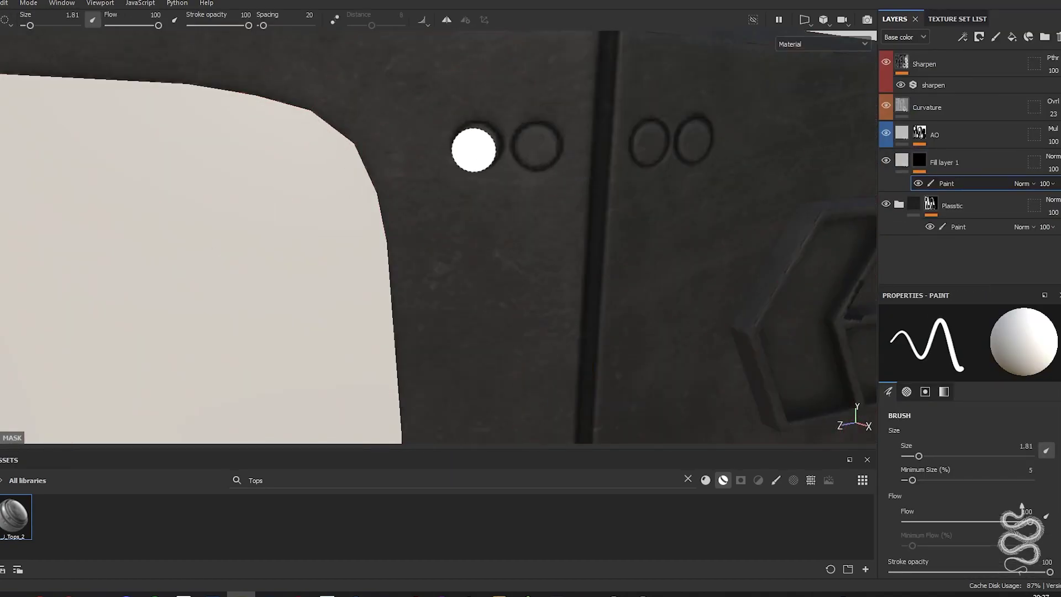
mouse_move(777, 209)
left_mouse_down("alt")
mouse_move(441, 398)
mouse_move(653, 306)
left_mouse_up("alt")
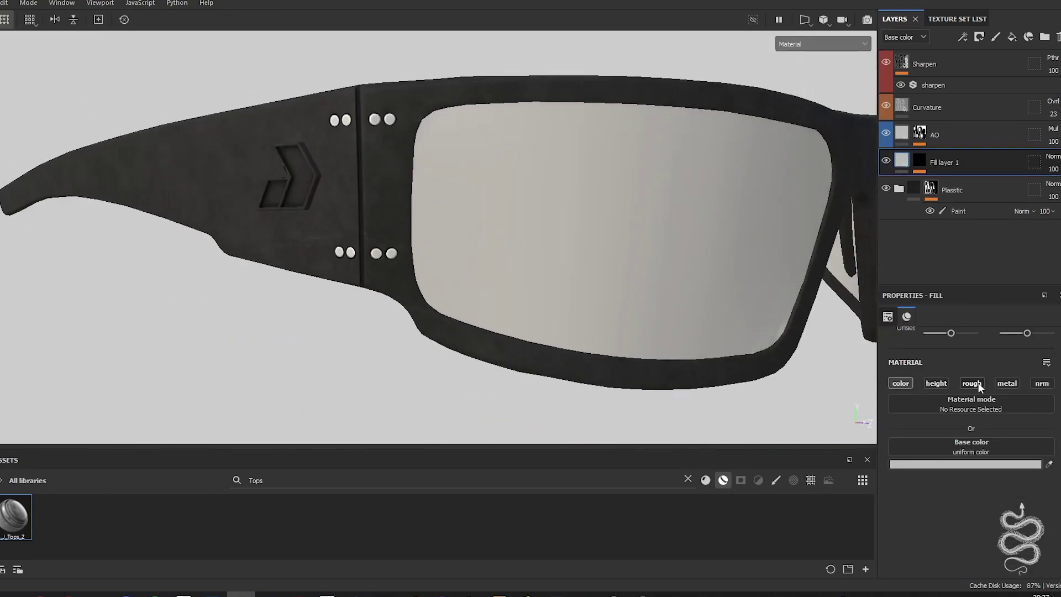
scroll(982, 522, "down", 1)
left_click(992, 445)
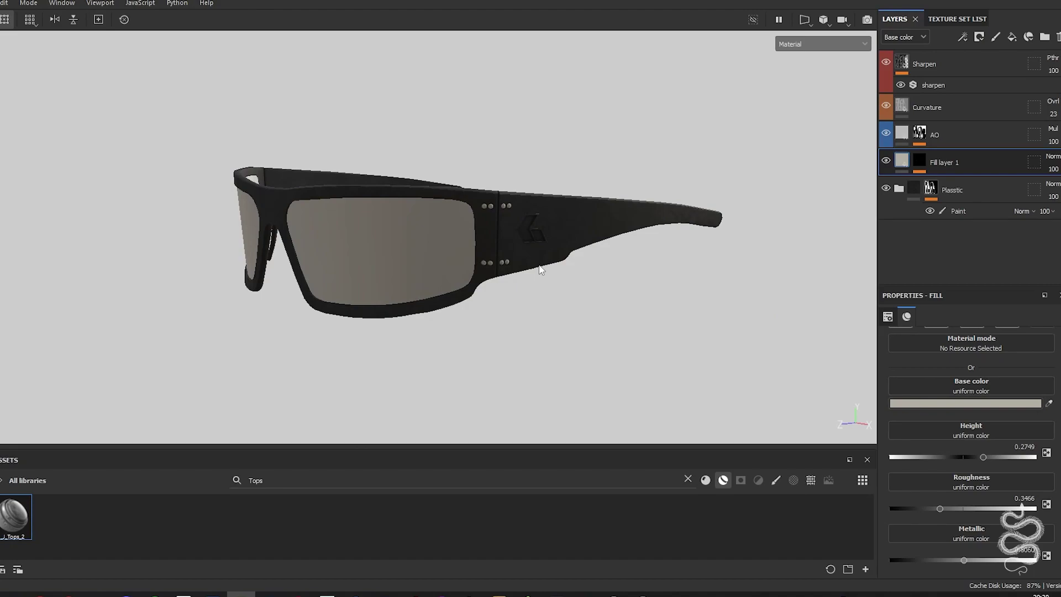
- Add an edge-wear masked fill layer with scratches and a Warp filter, and group Lenses into a folder
right_click(943, 161)
left_click(986, 500)
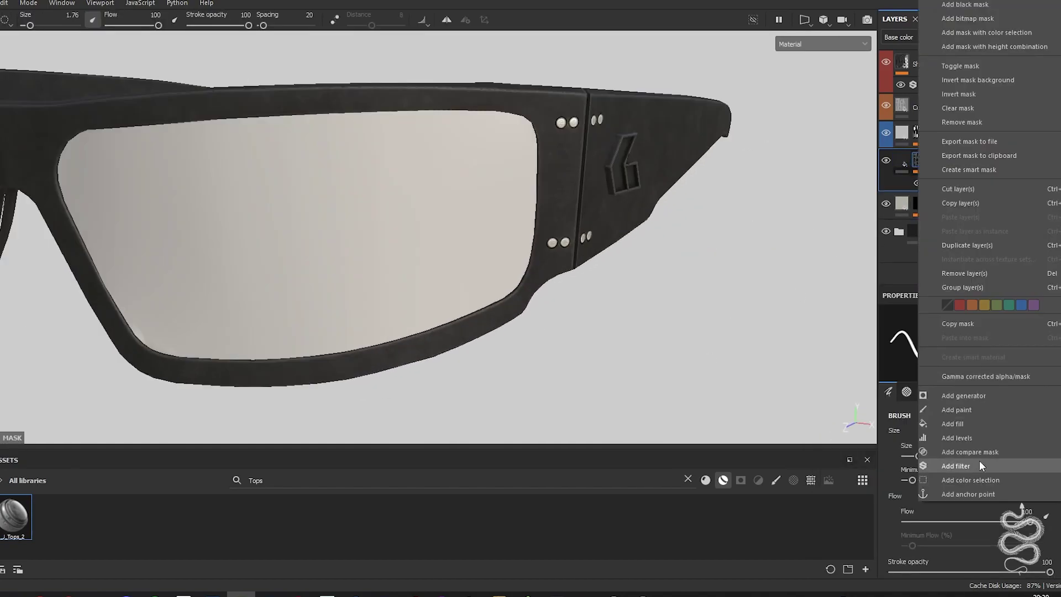
left_click(979, 464)
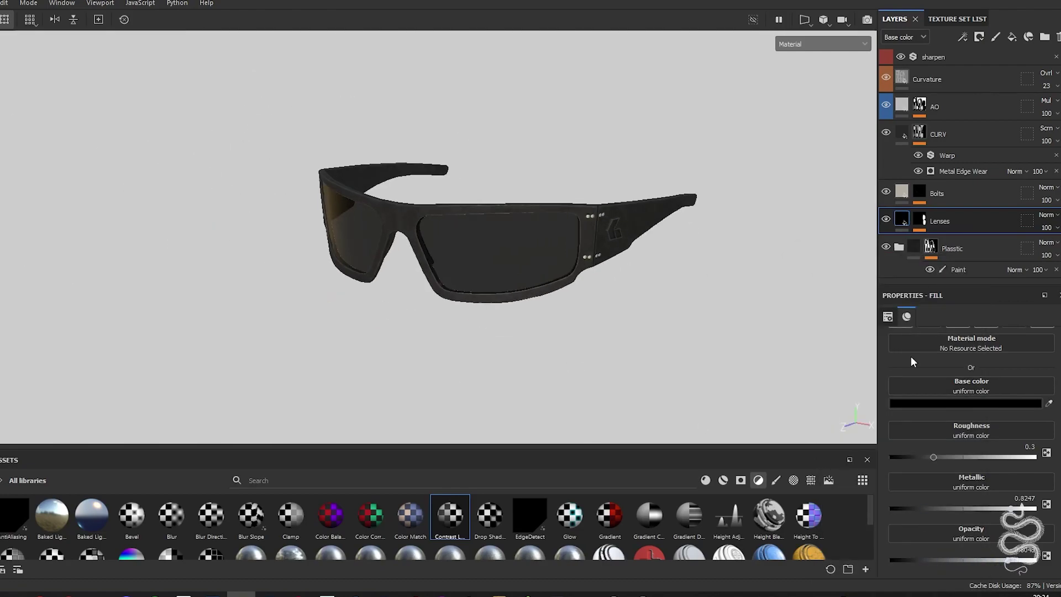
right_click(933, 222)
left_click(985, 373)
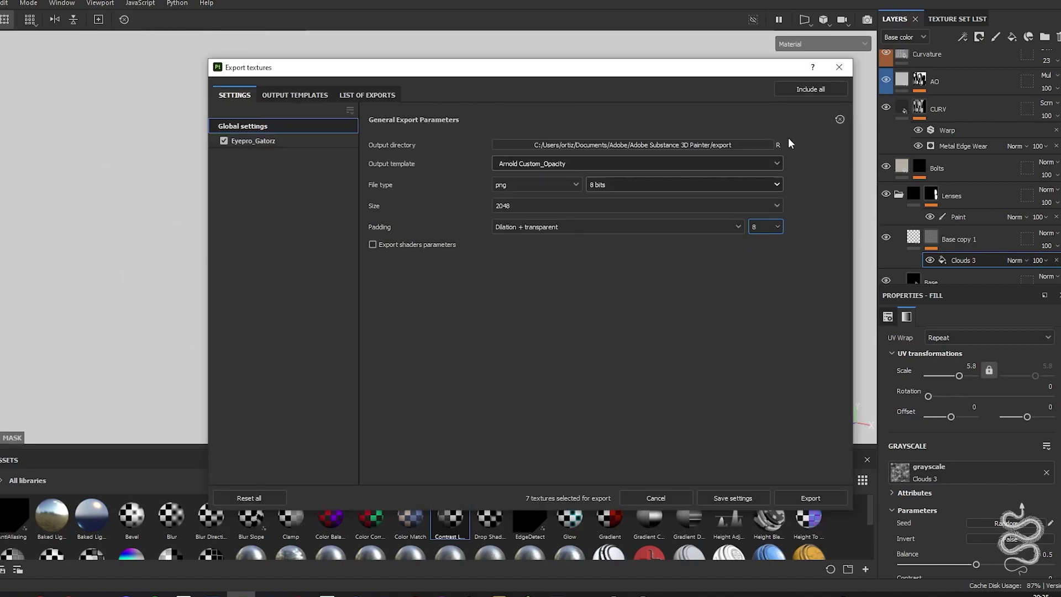
- Export textures to a new PBR_GatorZ_Eyepro_tx folder and move the Iray ground closer to the glasses
left_click(790, 144)
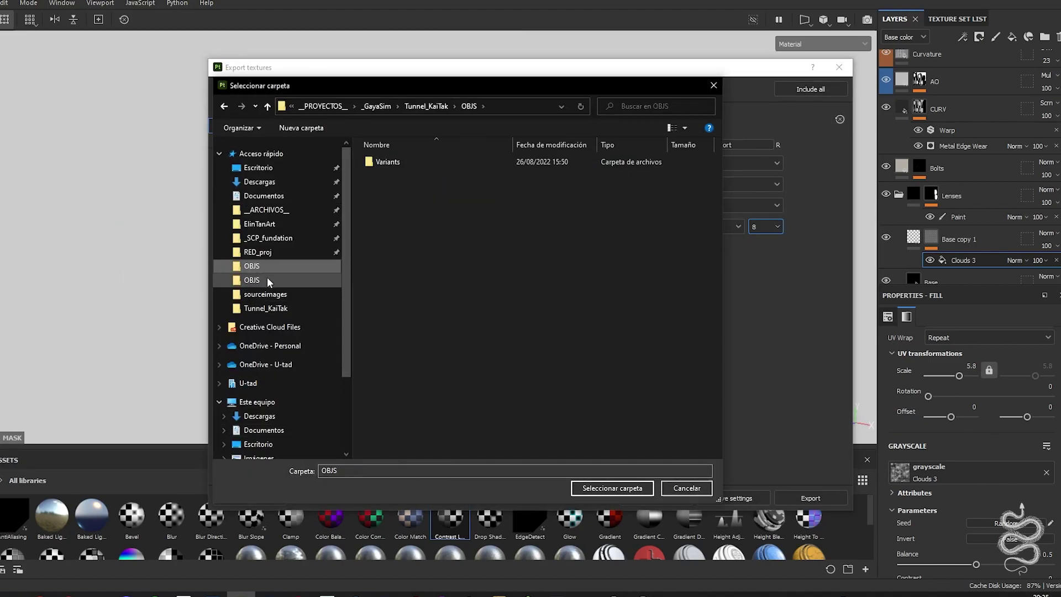
right_click(339, 310)
left_click(498, 425)
type("PBR_GatorZ_Eyepro_tx")
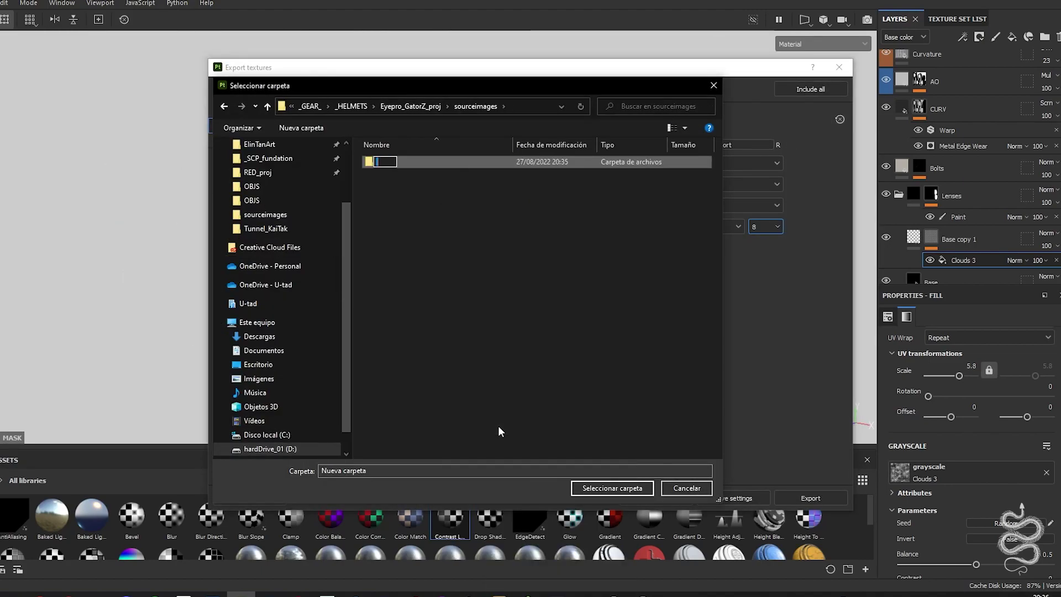
key("Return")
key("Return")
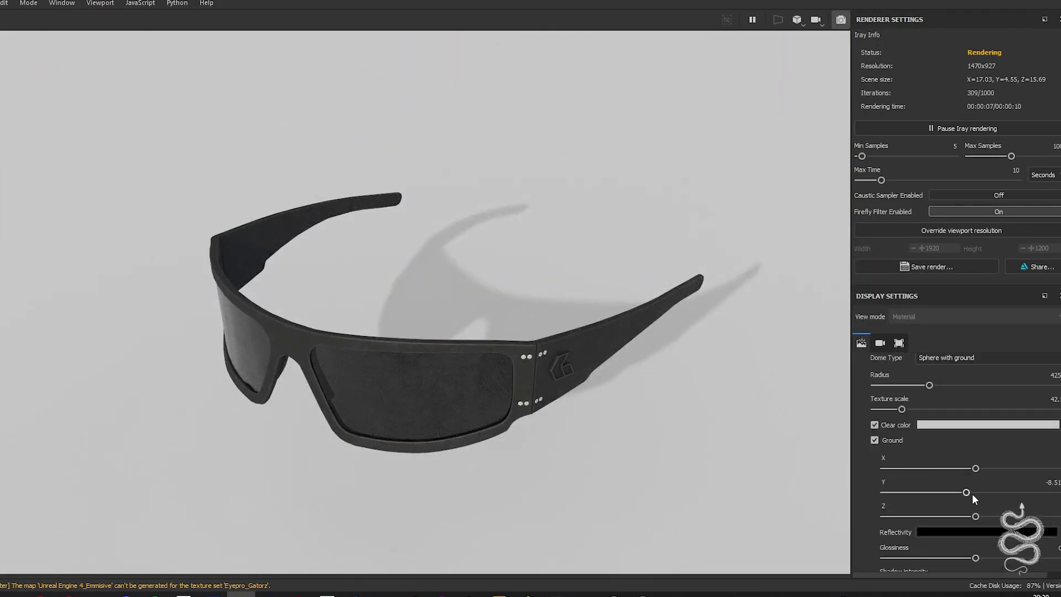
left_click(972, 492)
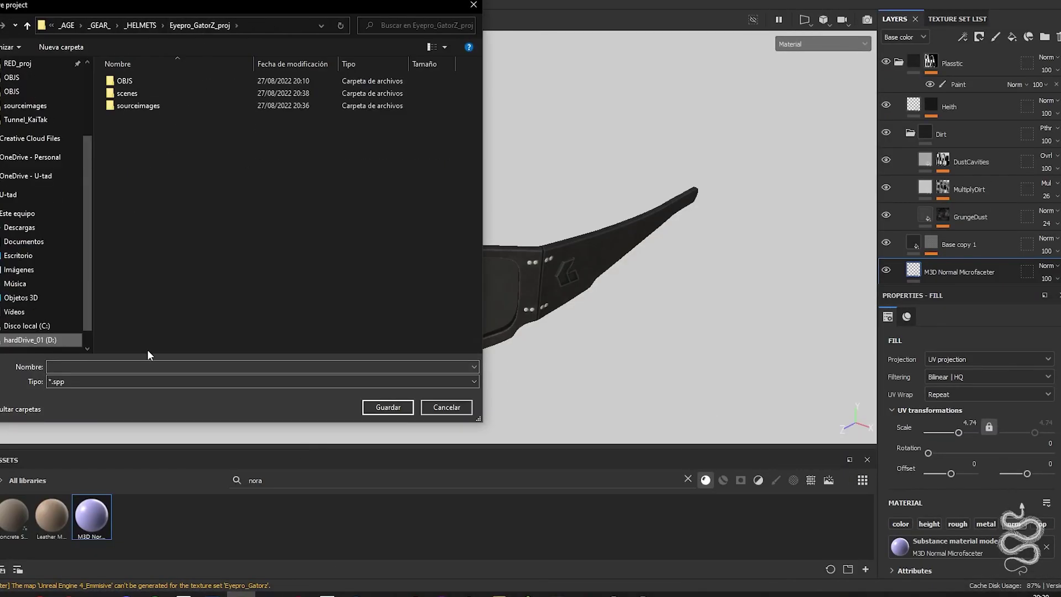
key("Escape")
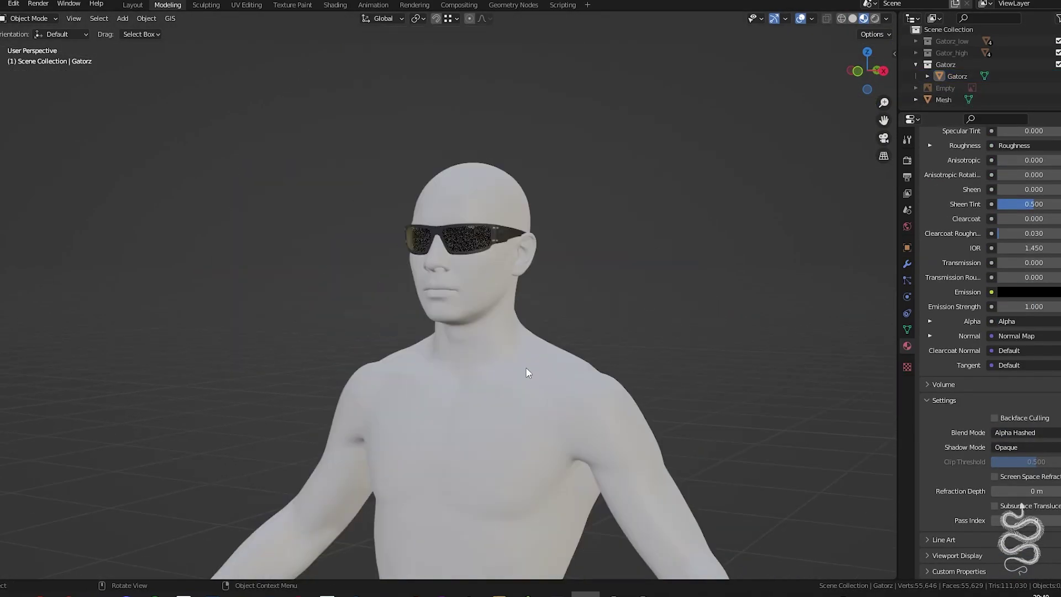
- Zoom in on the head and add a Sun light to the scene
left_click(525, 367)
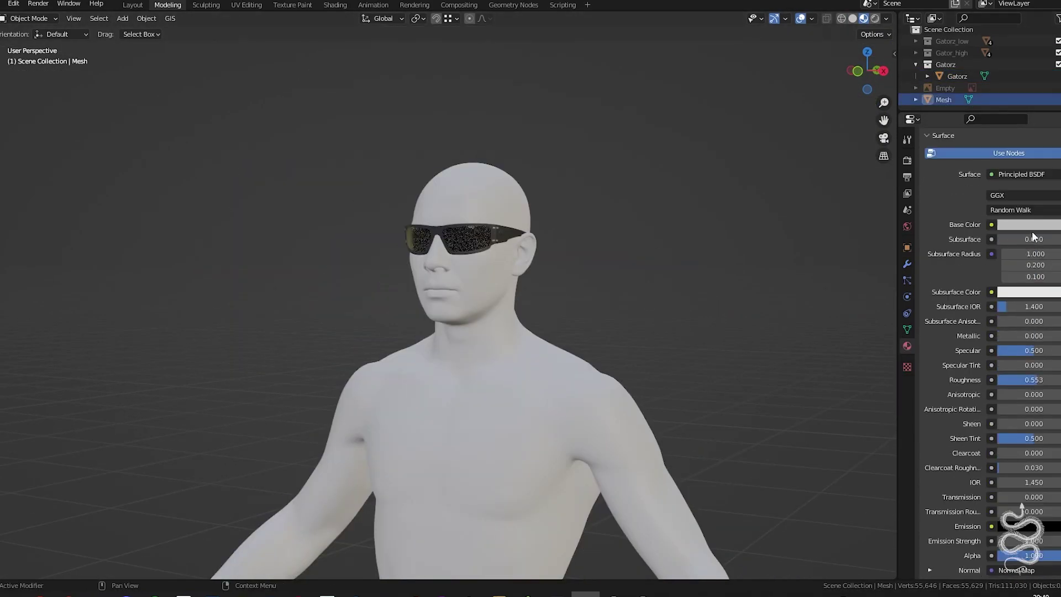
mouse_move(526, 367)
middle_mouse_down()
mouse_move(656, 257)
mouse_move(657, 316)
middle_mouse_up()
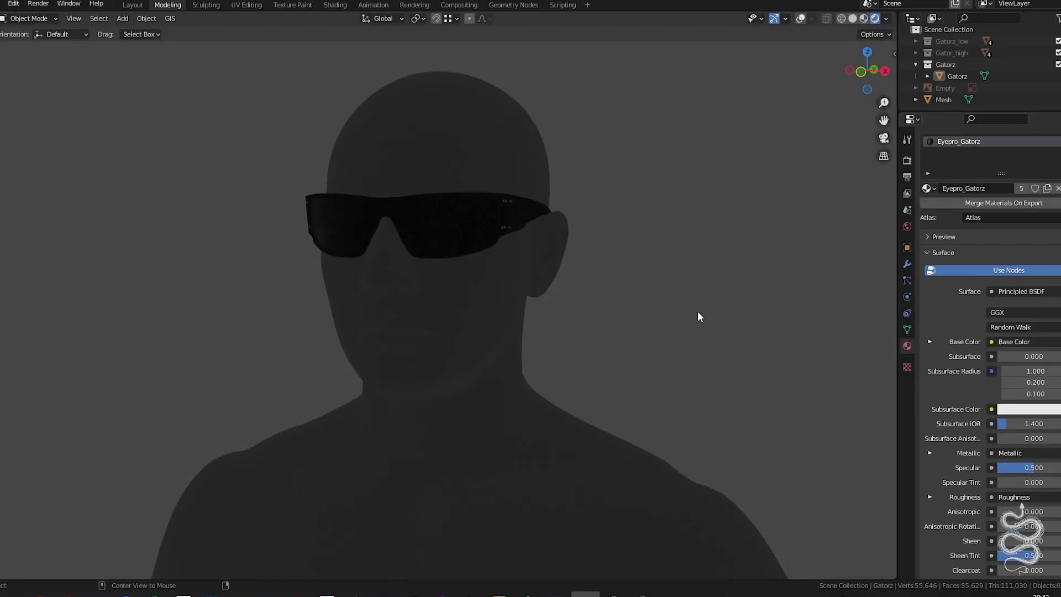
key("shift+a")
left_click(770, 499)
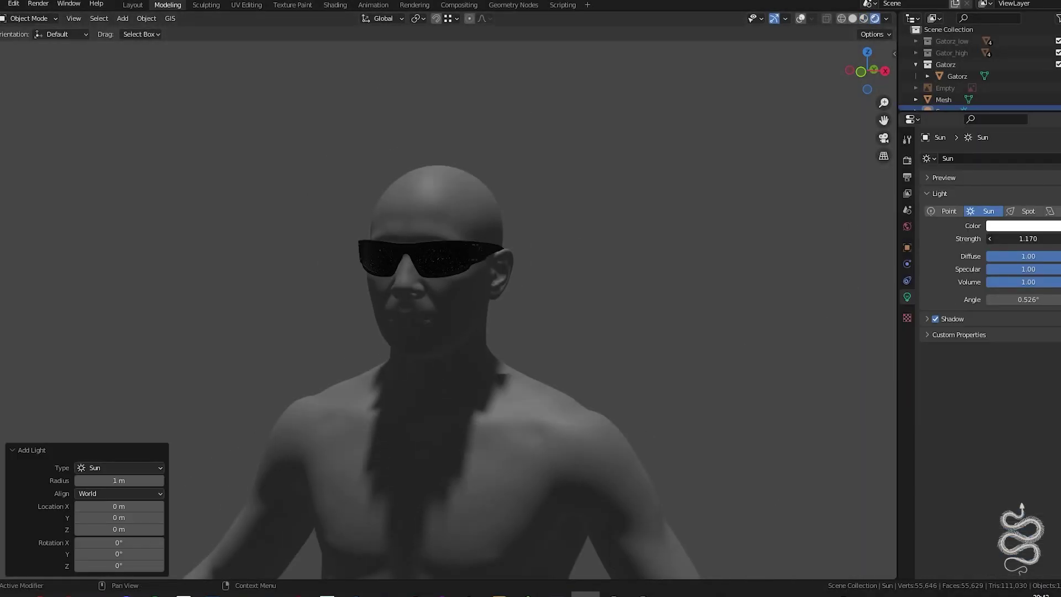
scroll(632, 310, "up", 3)
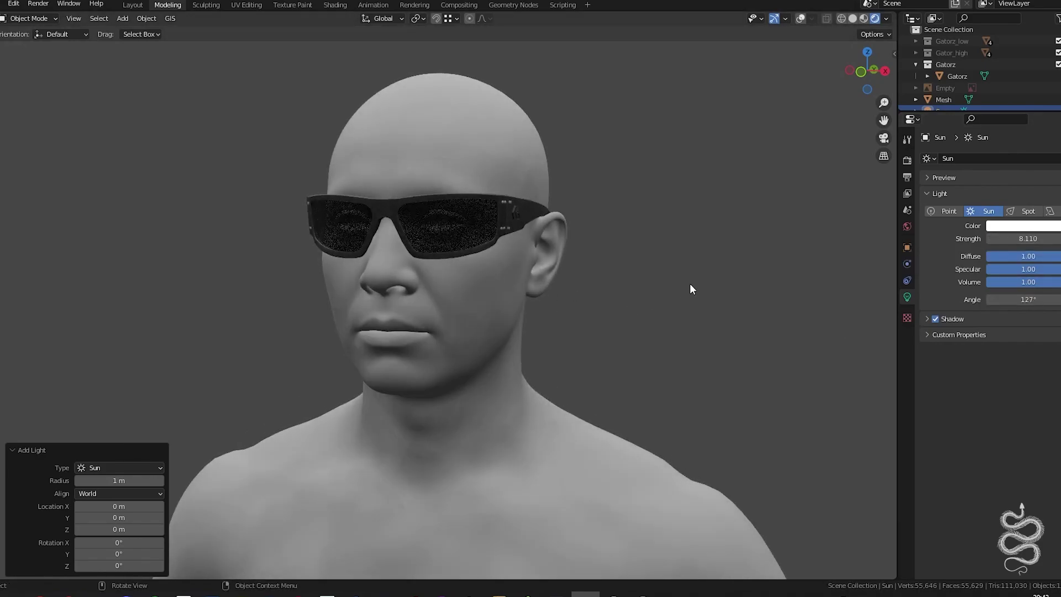
- Switch the render engine to Cycles and select the glasses
left_click(906, 160)
left_click(1025, 158)
left_click(1016, 182)
left_click_drag(416, 216, 416, 215)
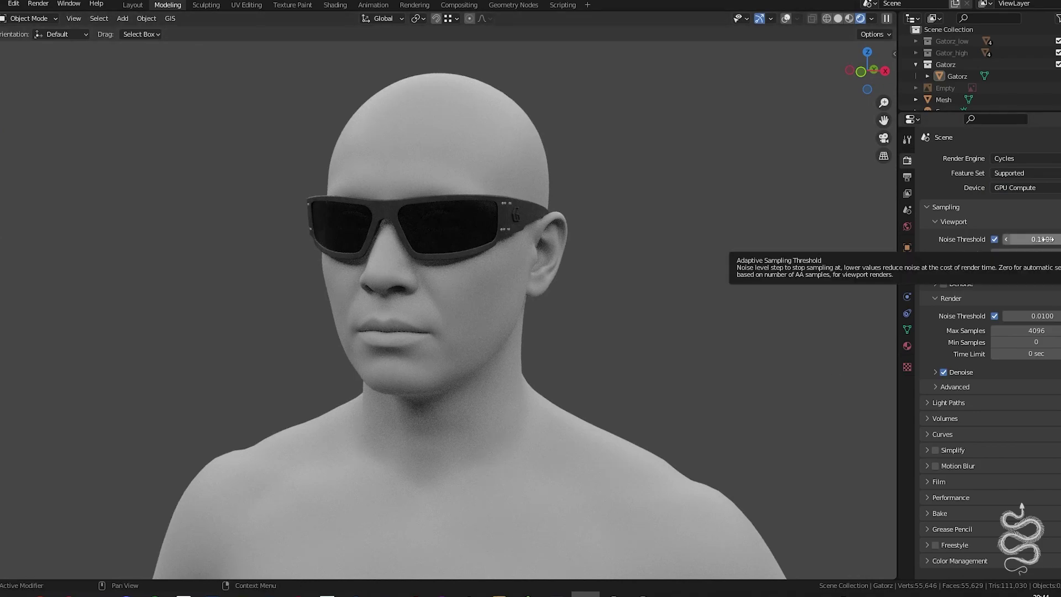
- Screenshot the Cycles viewport render from the front and right side views
key("super+shift+s")
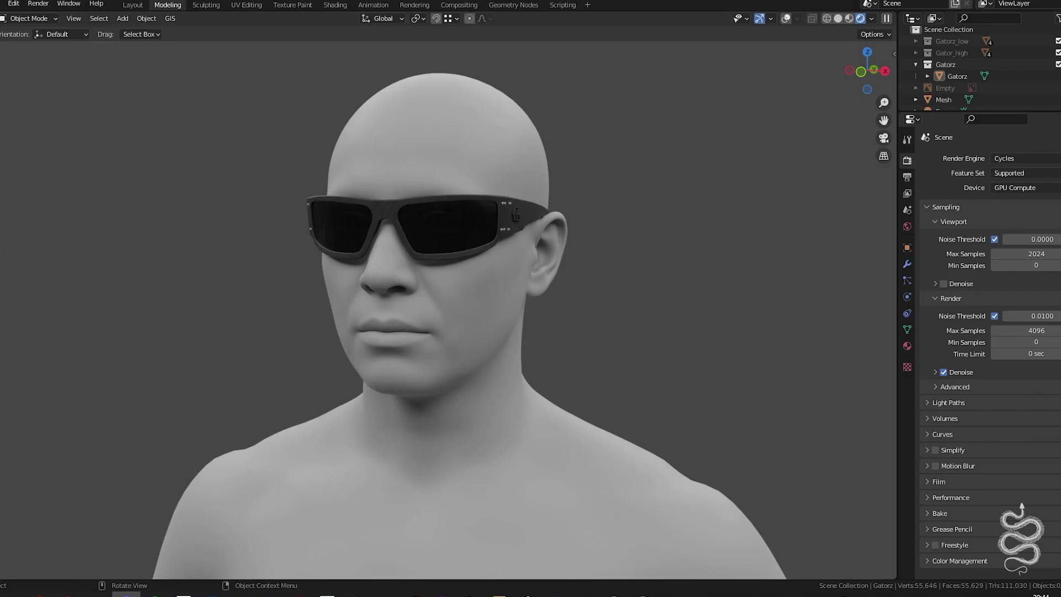
key("KP_3")
key("super+shift+s")
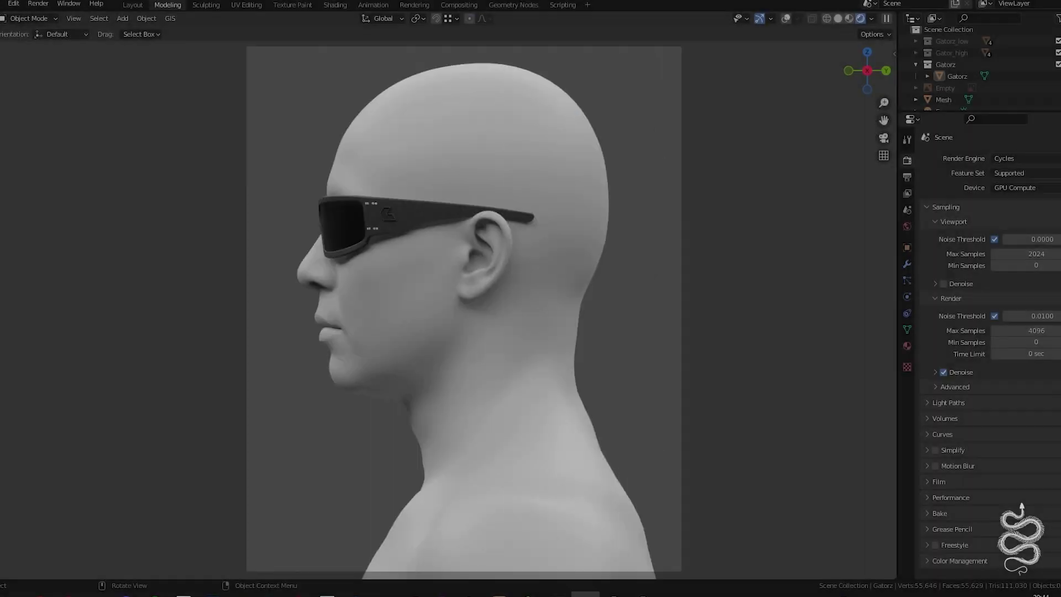